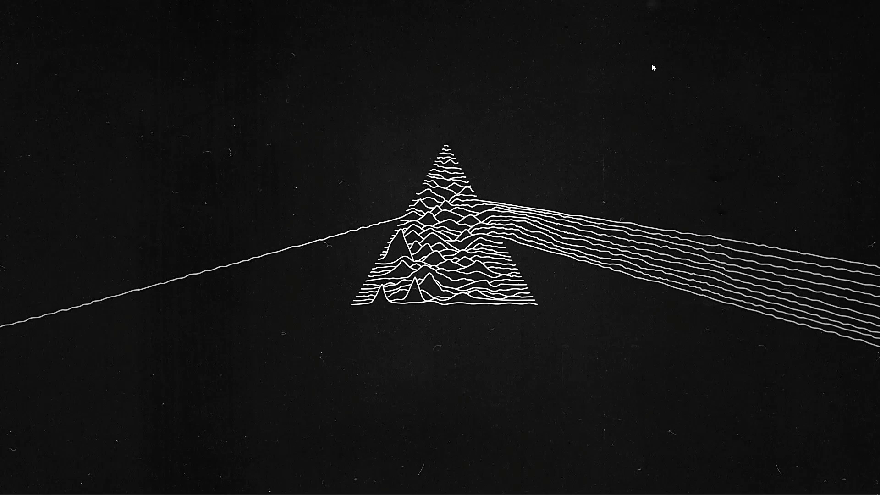
Create a new Photoshop document 4500 pixels wide and 3000 pixels high at a resolution of 300 pixels/inch.
{"action": "left_click", "coordinate": [269, 483]}
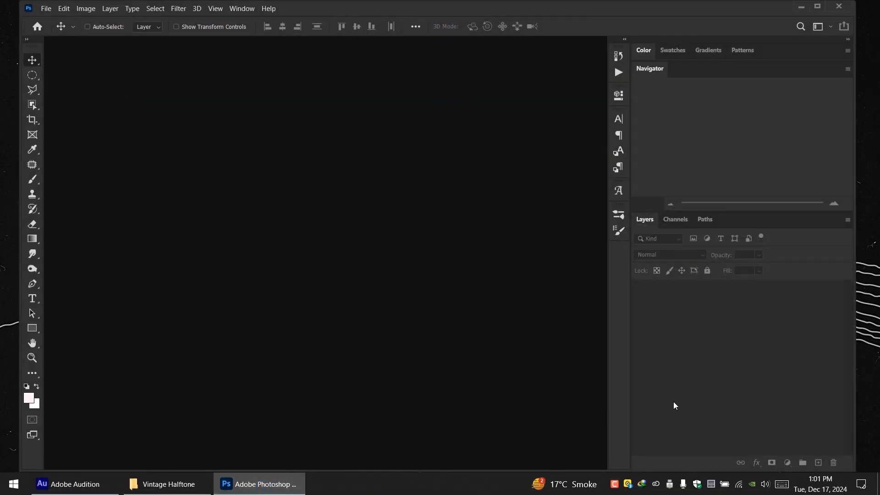
{"action": "left_click", "coordinate": [46, 8]}
{"action": "left_click", "coordinate": [64, 20]}
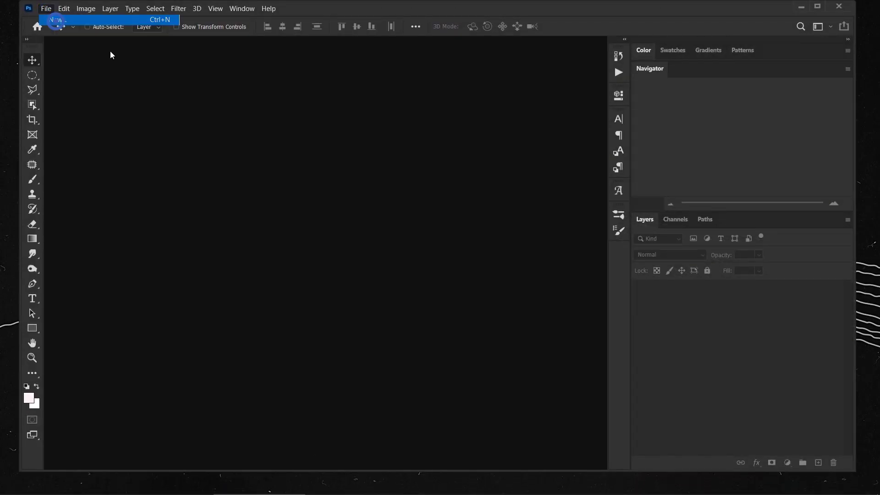
{"action": "left_click", "coordinate": [364, 175]}
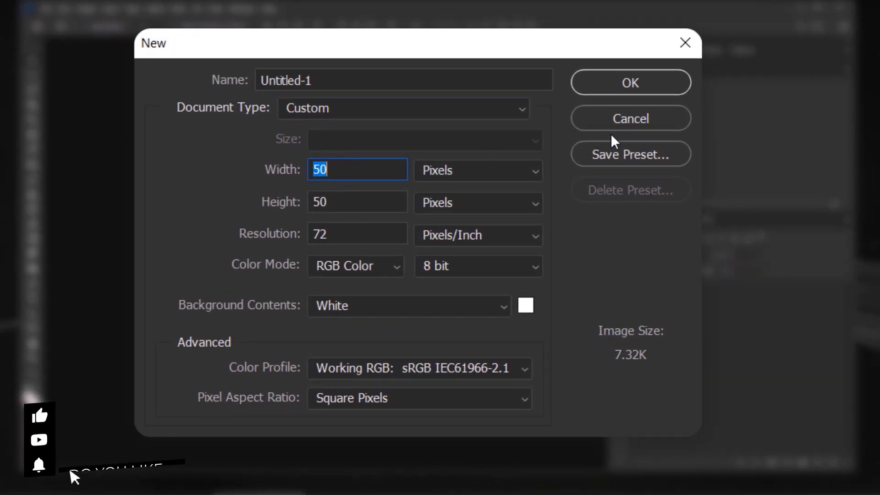
{"action": "type", "text": "4500"}
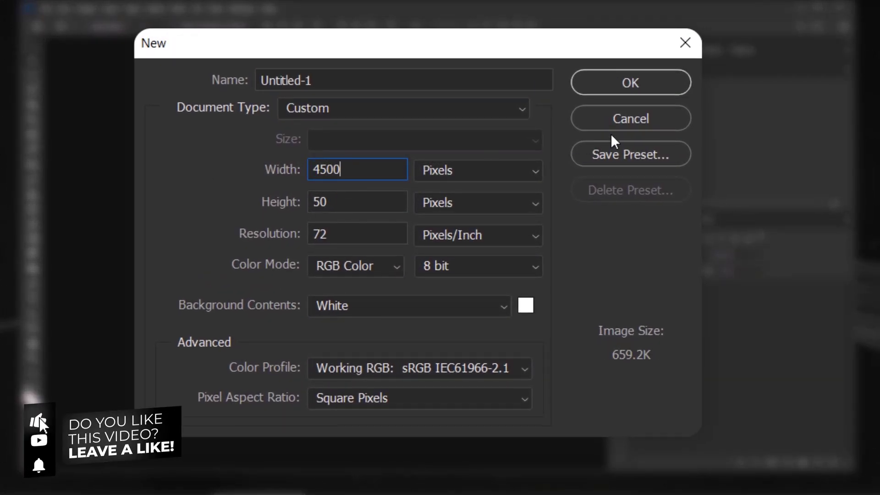
{"action": "key", "text": "Tab"}
{"action": "key", "text": "Tab"}
{"action": "type", "text": "3000"}
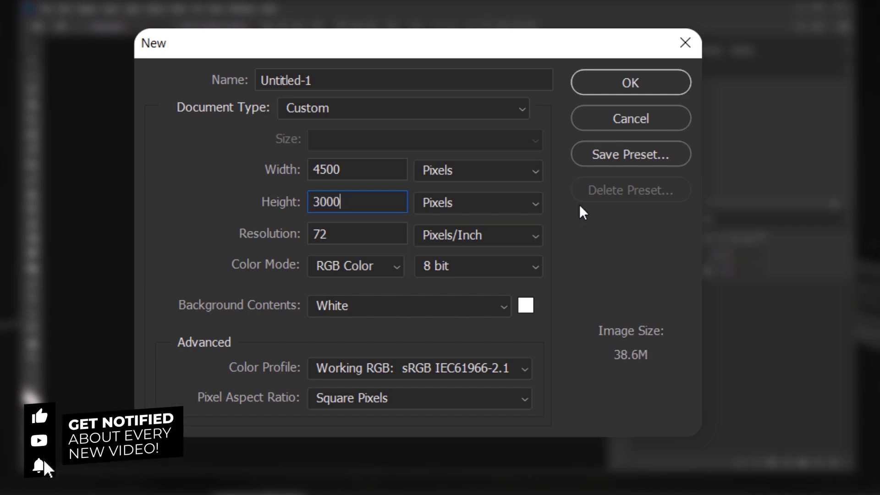
{"action": "double_click", "coordinate": [349, 235]}
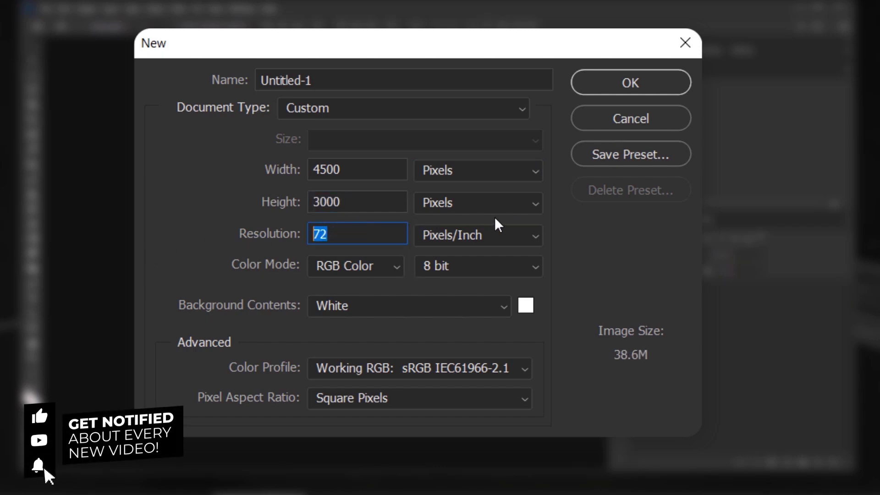
{"action": "type", "text": "300"}
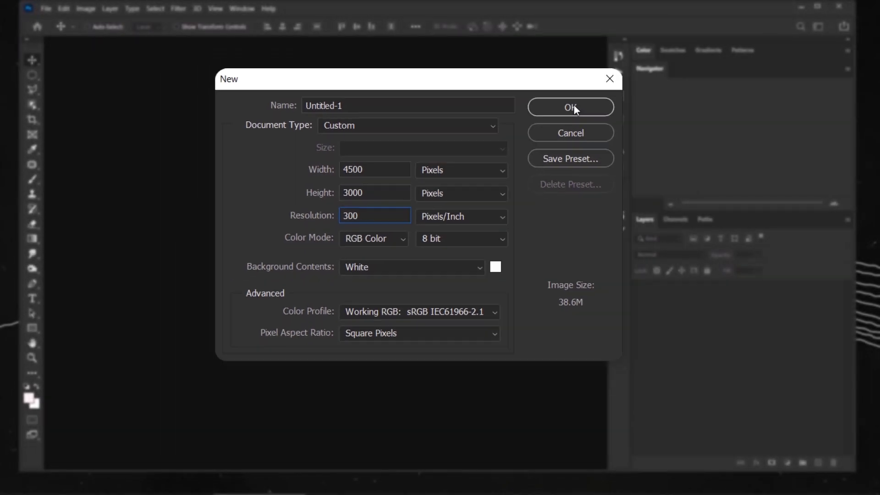
{"action": "left_click", "coordinate": [630, 83]}
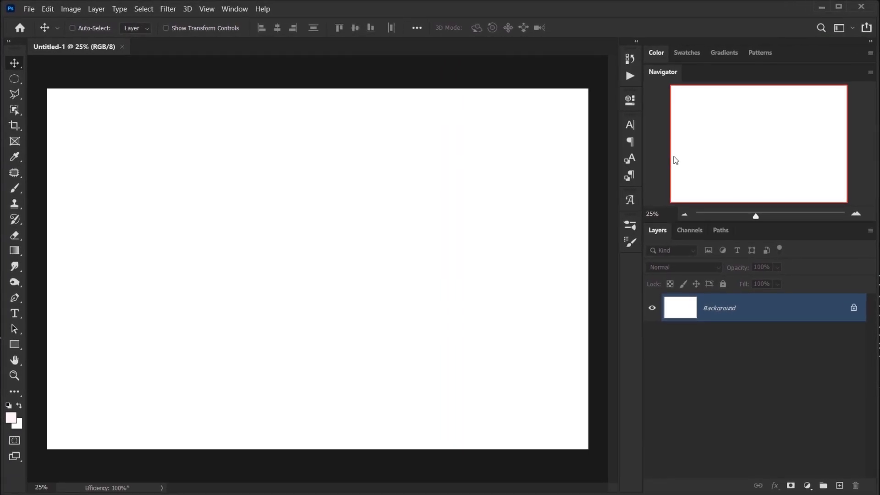
Add a new layer above the Background and name it Image.
{"action": "key", "text": "ctrl+0"}
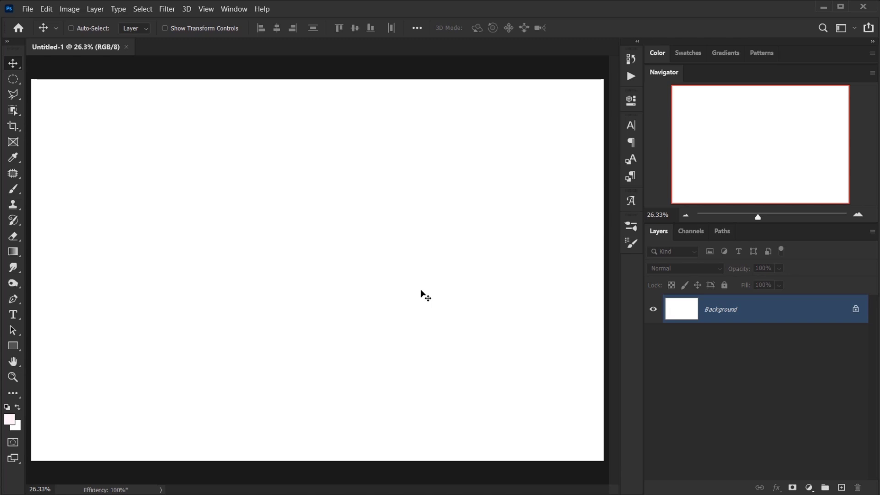
{"action": "left_click", "coordinate": [843, 488]}
{"action": "double_click", "coordinate": [722, 308]}
{"action": "key", "text": "BackSpace"}
{"action": "type", "text": "Image"}
{"action": "key", "text": "Return"}
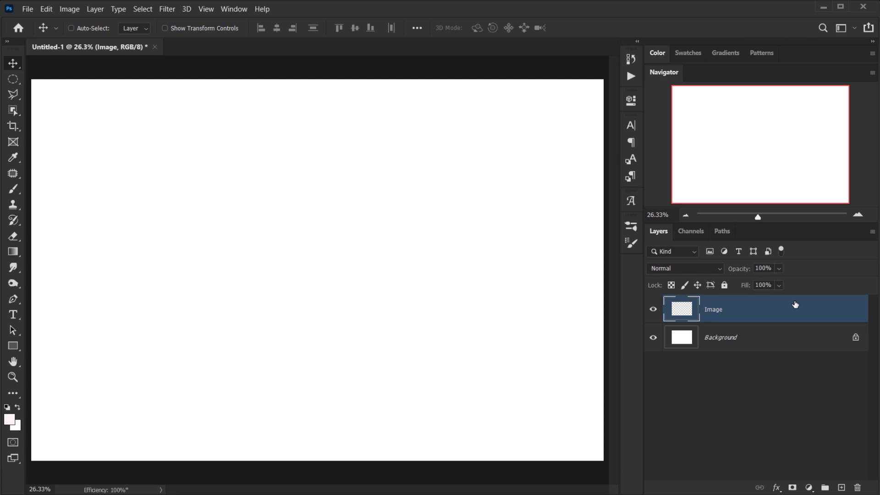
Convert the Image layer to a smart object and open its contents for editing.
{"action": "right_click", "coordinate": [736, 310]}
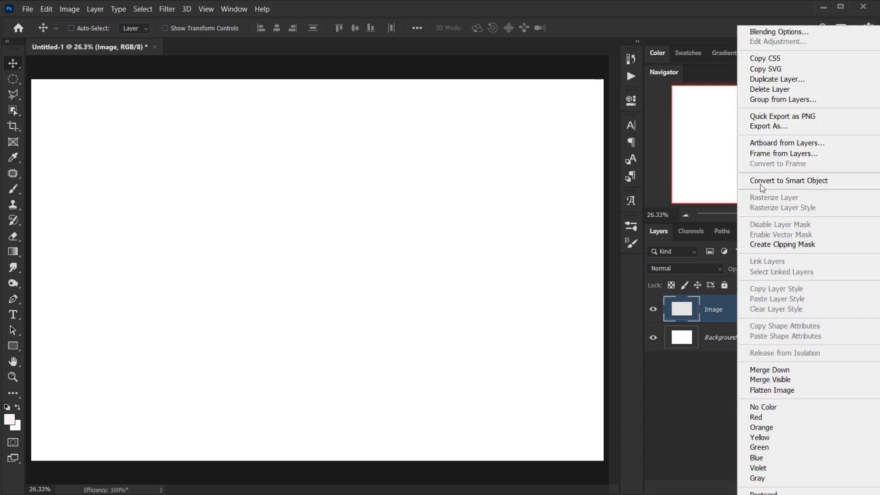
{"action": "left_click", "coordinate": [761, 182]}
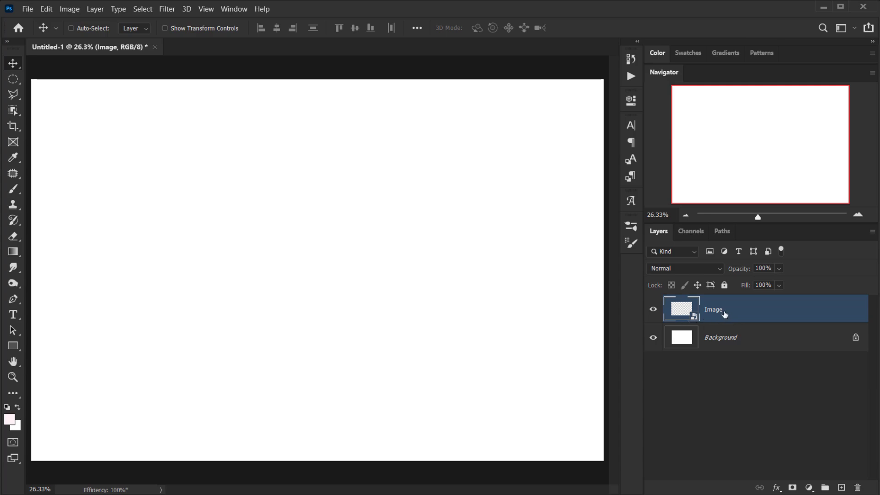
{"action": "right_click", "coordinate": [743, 310]}
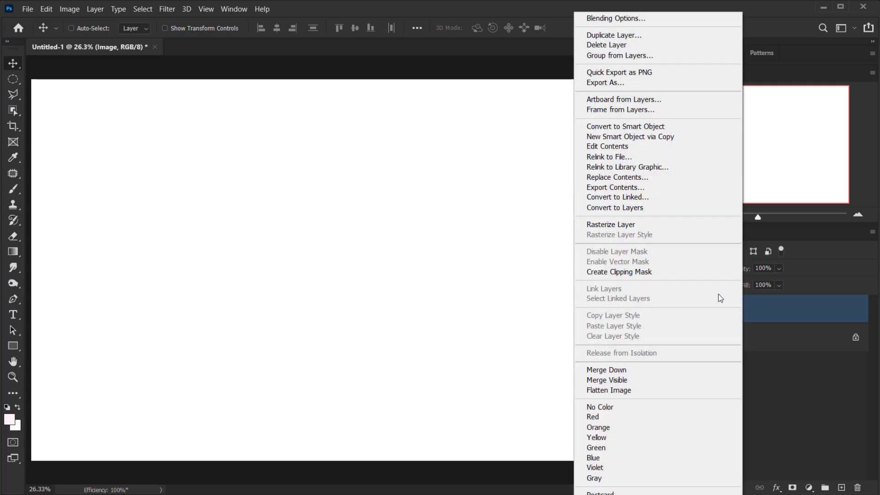
{"action": "left_click", "coordinate": [613, 146]}
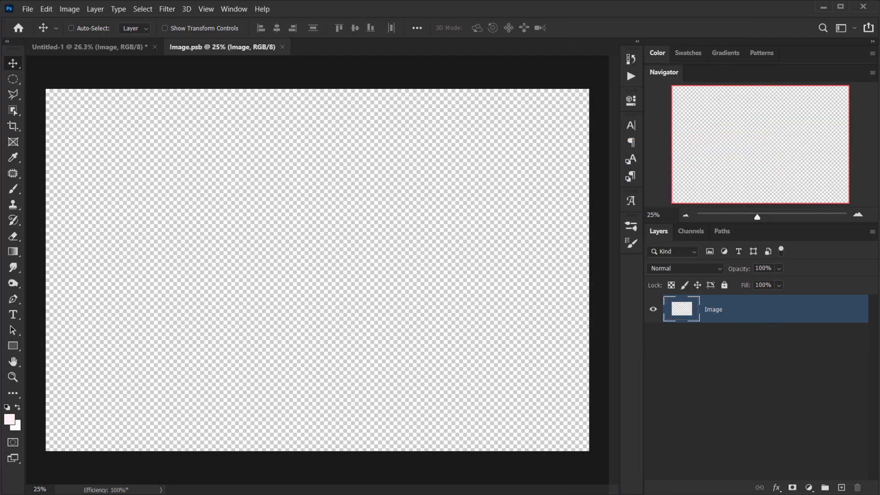
Place the portrait photo from the Vintage Halftone folder into Image.psb, scaled to about 25.48% so it fills the canvas.
{"action": "key", "text": "alt+Tab"}
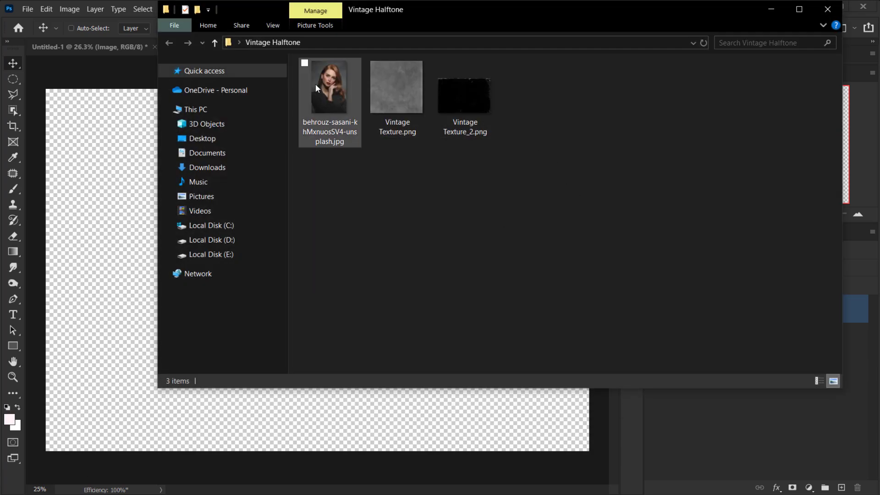
{"action": "left_click", "coordinate": [346, 91]}
{"action": "left_click_drag", "start_coordinate": [279, 135], "coordinate": [278, 246]}
{"action": "left_click_drag", "start_coordinate": [438, 273], "coordinate": [588, 270]}
{"action": "left_click_drag", "start_coordinate": [197, 269], "coordinate": [46, 269]}
{"action": "left_click_drag", "start_coordinate": [329, 190], "coordinate": [340, 274]}
{"action": "left_click_drag", "start_coordinate": [46, 407], "coordinate": [15, 407]}
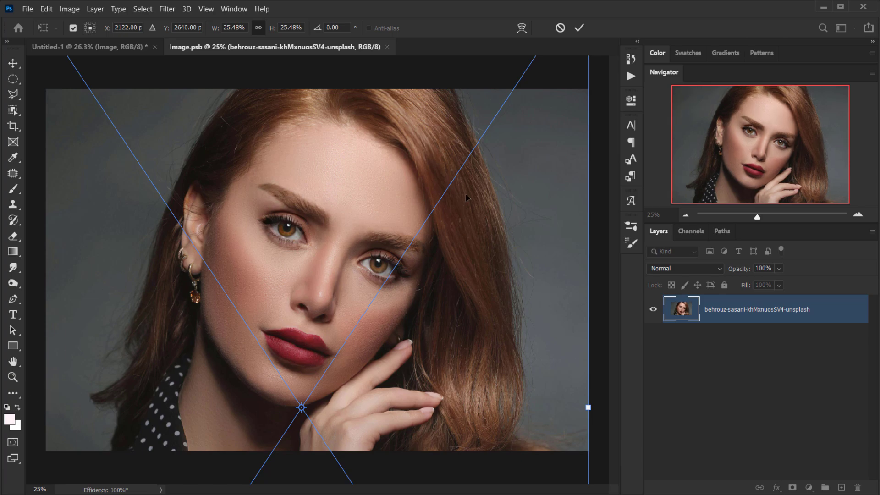
{"action": "left_click_drag", "start_coordinate": [455, 201], "coordinate": [407, 207]}
{"action": "left_click", "coordinate": [579, 28]}
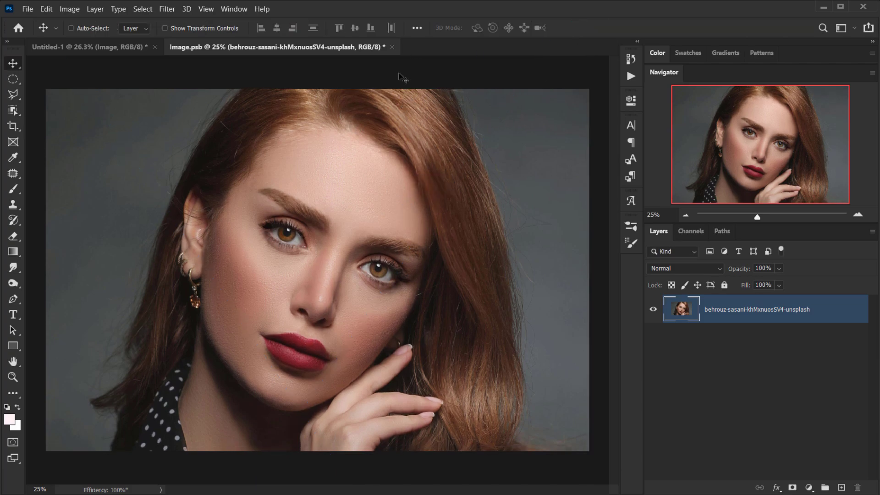
Close Image.psb and save its changes back to the smart object.
{"action": "key", "text": "ctrl"}
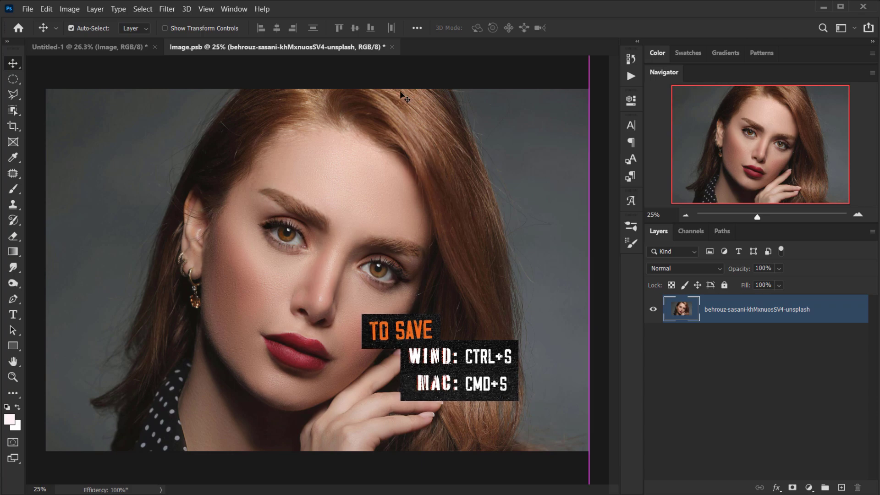
{"action": "left_click", "coordinate": [392, 47]}
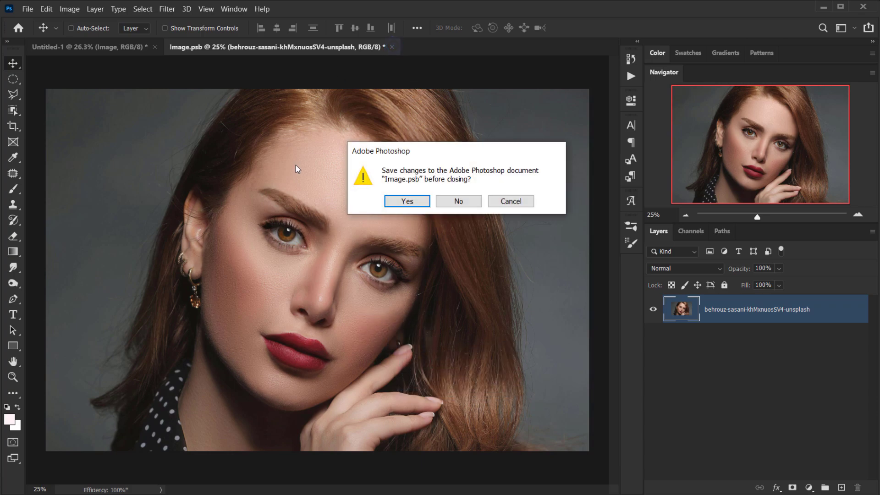
{"action": "left_click", "coordinate": [426, 202]}
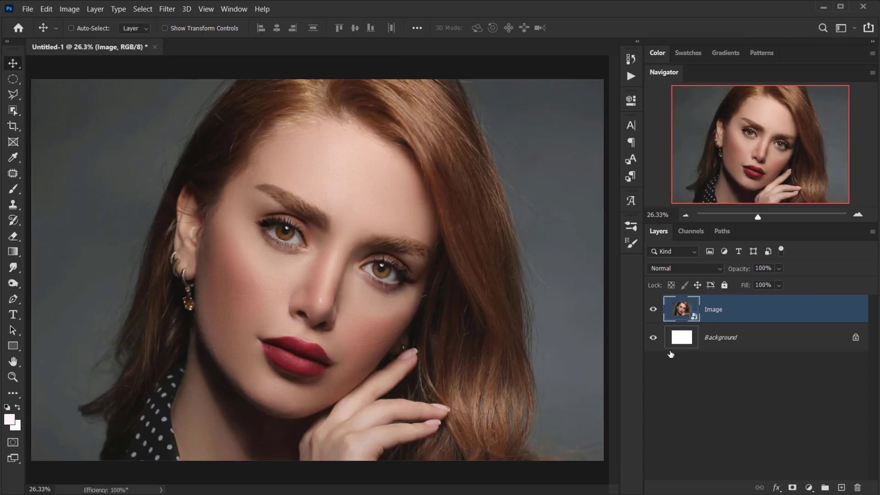
Delete the Background layer from the Untitled-1 document.
{"action": "left_click", "coordinate": [735, 343]}
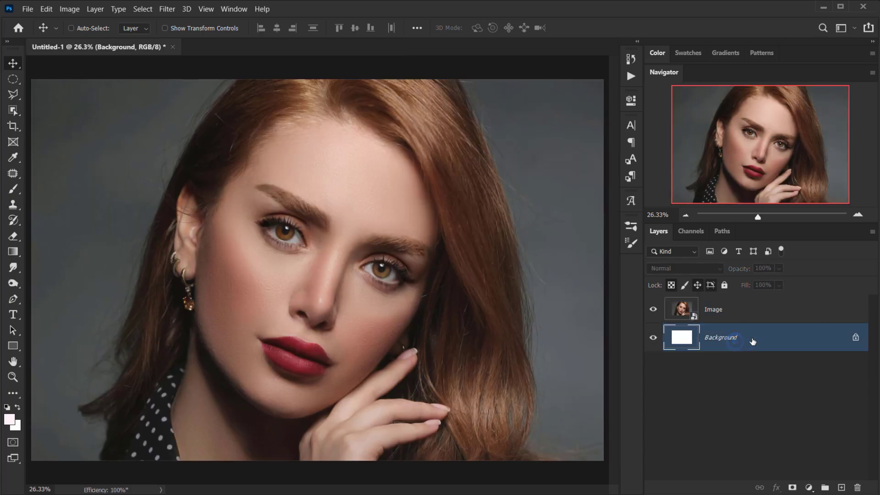
{"action": "key", "text": "Delete"}
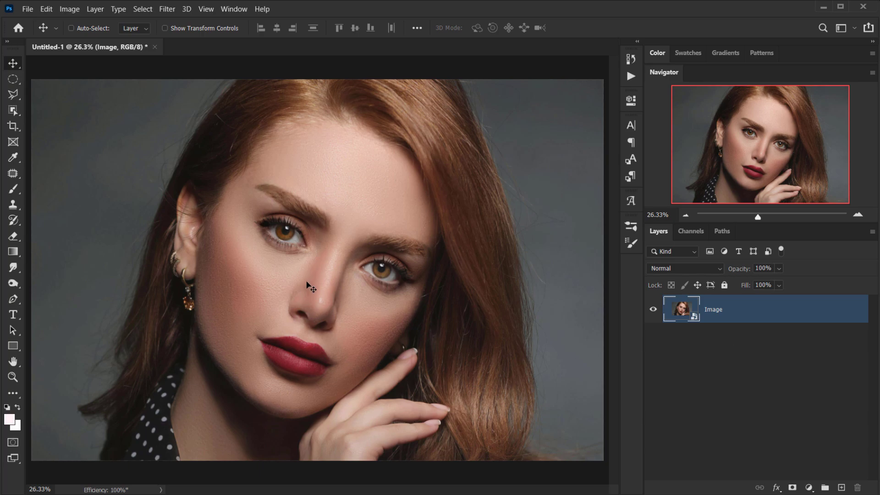
{"action": "scroll", "coordinate": [303, 287], "scroll_direction": "down", "scroll_amount": 2}
{"action": "key", "text": "ctrl+0"}
Apply a Shadows/Highlights adjustment to the Image layer with the shadows amount set to 30%.
{"action": "left_click", "coordinate": [65, 9]}
{"action": "mouse_move", "coordinate": [84, 40]}
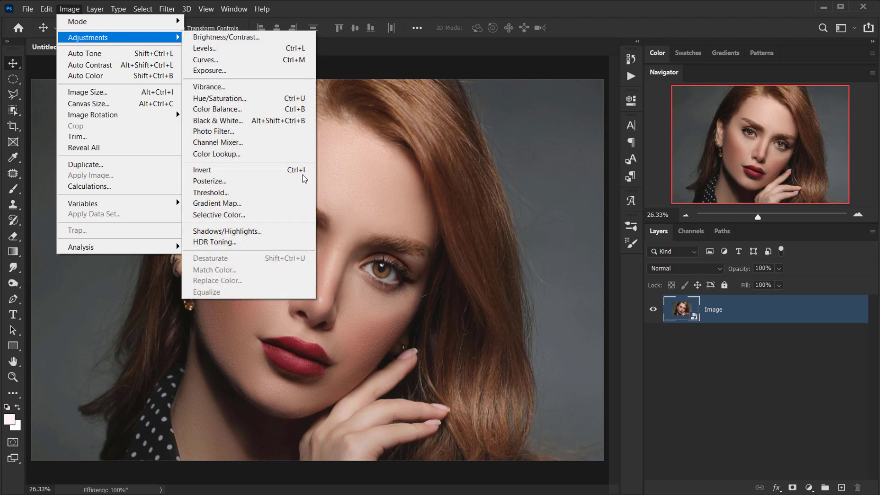
{"action": "left_click", "coordinate": [220, 231]}
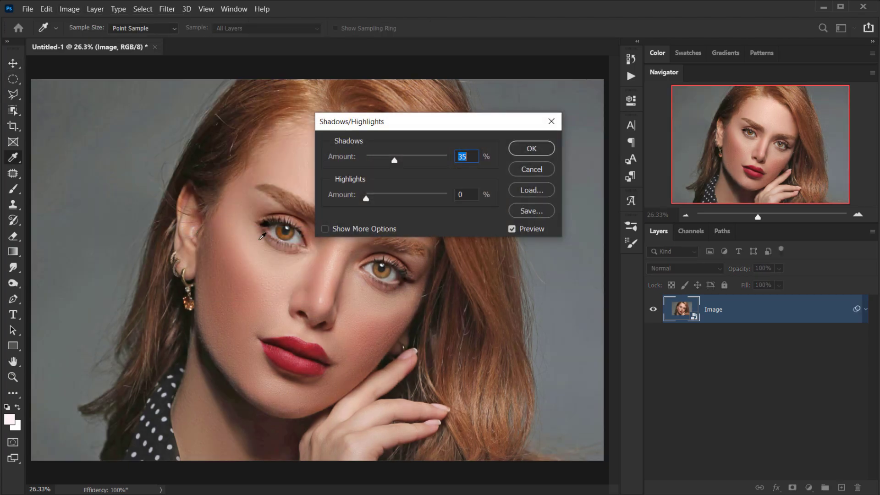
{"action": "left_click_drag", "start_coordinate": [436, 127], "coordinate": [572, 133]}
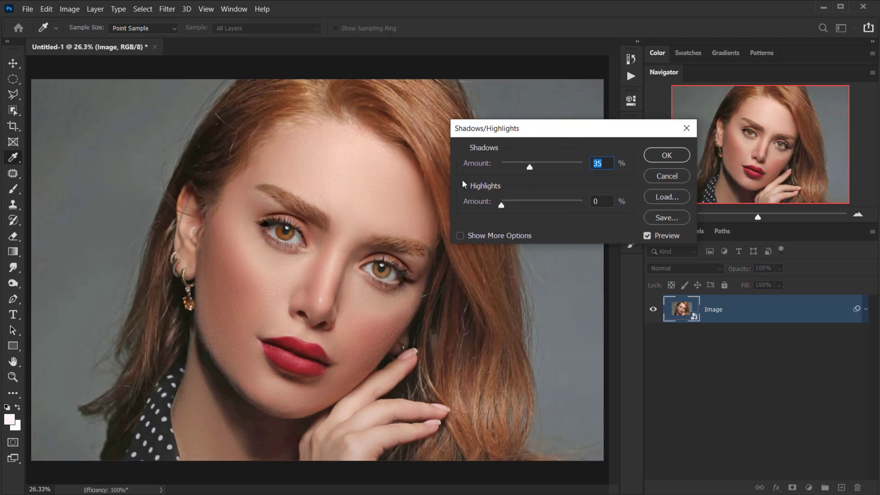
{"action": "left_click", "coordinate": [603, 163]}
{"action": "type", "text": "30"}
{"action": "left_click", "coordinate": [666, 156]}
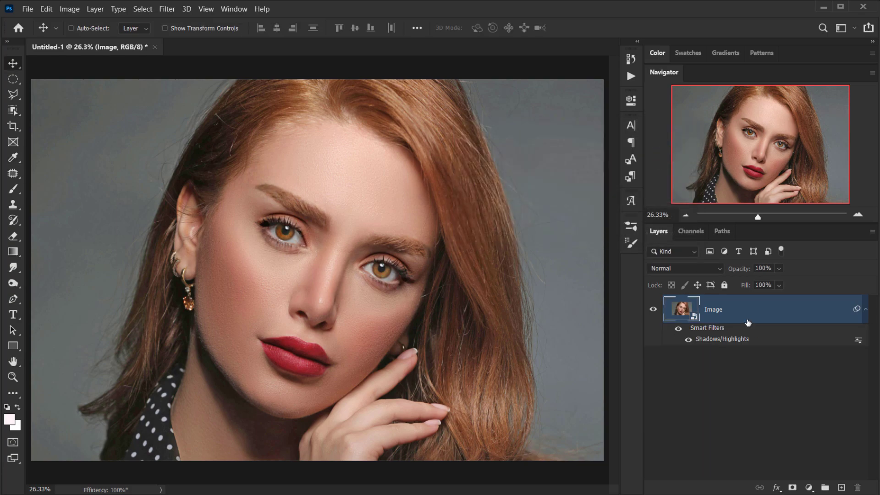
Apply the Unsharp Mask filter to the Image layer with amount 50%, radius 50 pixels and threshold 0.
{"action": "left_click", "coordinate": [167, 9]}
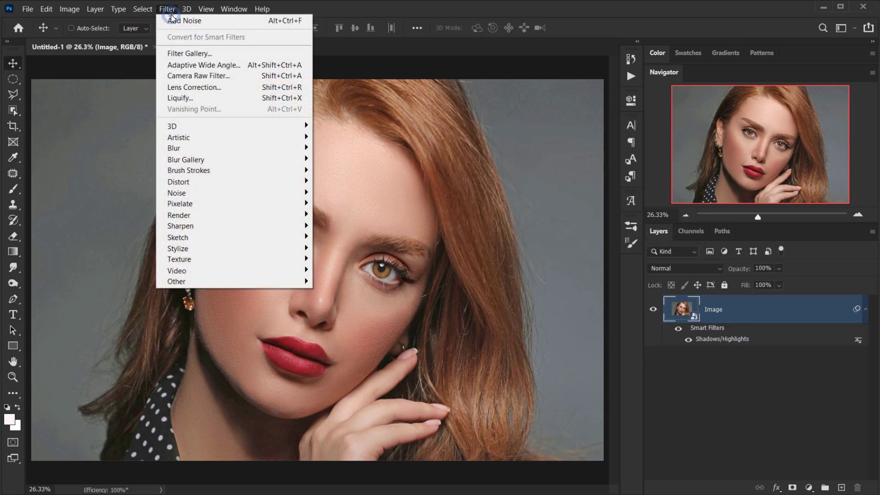
{"action": "mouse_move", "coordinate": [251, 228]}
{"action": "left_click", "coordinate": [360, 283]}
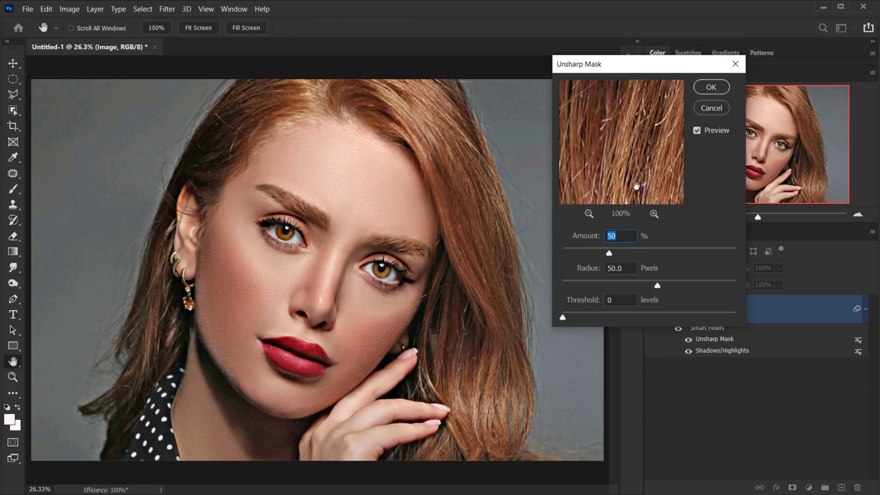
{"action": "left_click", "coordinate": [591, 214]}
{"action": "left_click", "coordinate": [590, 214]}
{"action": "left_click", "coordinate": [590, 214]}
{"action": "left_click", "coordinate": [590, 213]}
{"action": "mouse_move", "coordinate": [608, 147]}
{"action": "left_mouse_down"}
{"action": "mouse_move", "coordinate": [629, 158]}
{"action": "mouse_move", "coordinate": [619, 148]}
{"action": "left_mouse_up"}
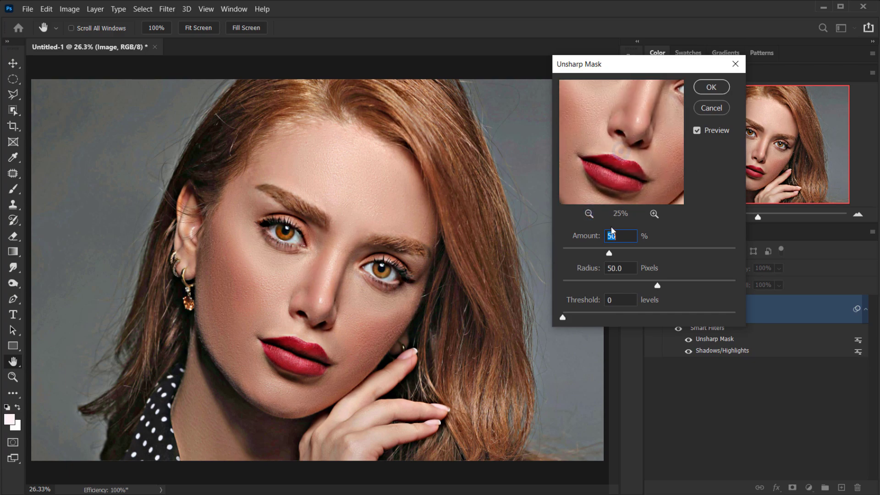
{"action": "left_click", "coordinate": [625, 241]}
{"action": "left_click", "coordinate": [628, 265]}
{"action": "left_click", "coordinate": [711, 87]}
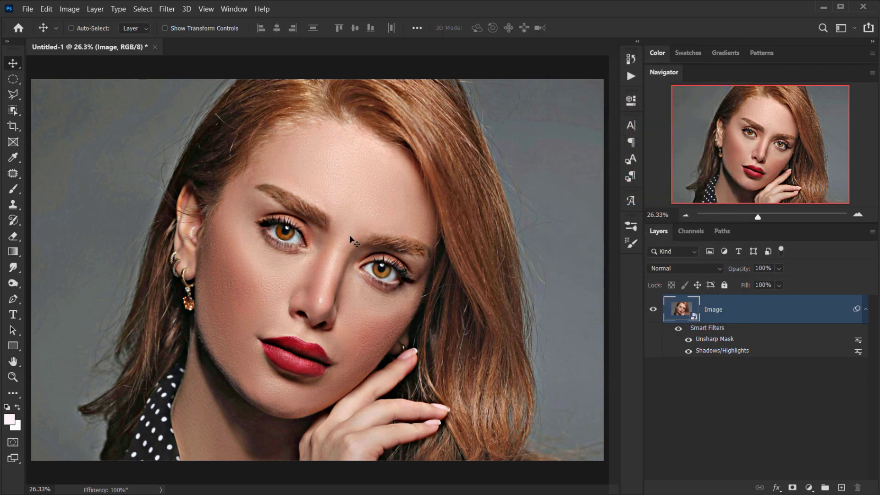
Apply a Hue/Saturation adjustment to the Image layer with saturation set to -70.
{"action": "left_click", "coordinate": [79, 13]}
{"action": "mouse_move", "coordinate": [176, 35]}
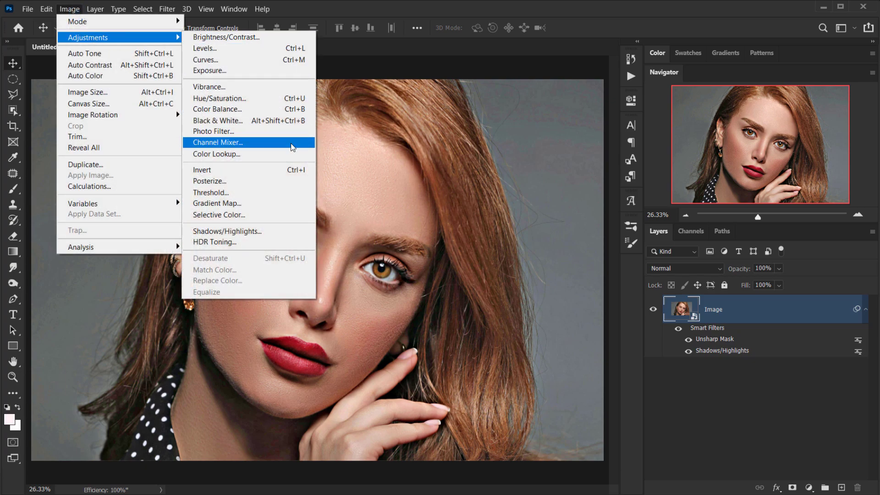
{"action": "left_click", "coordinate": [250, 98]}
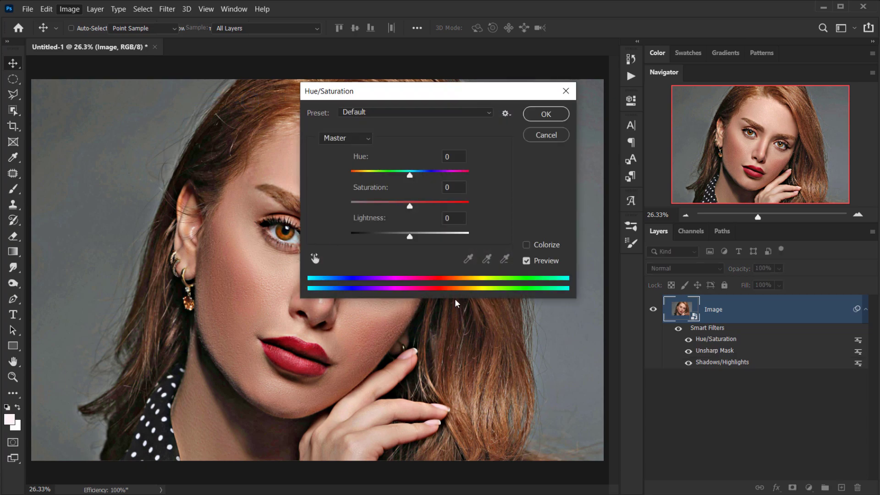
{"action": "left_click_drag", "start_coordinate": [409, 205], "coordinate": [367, 205]}
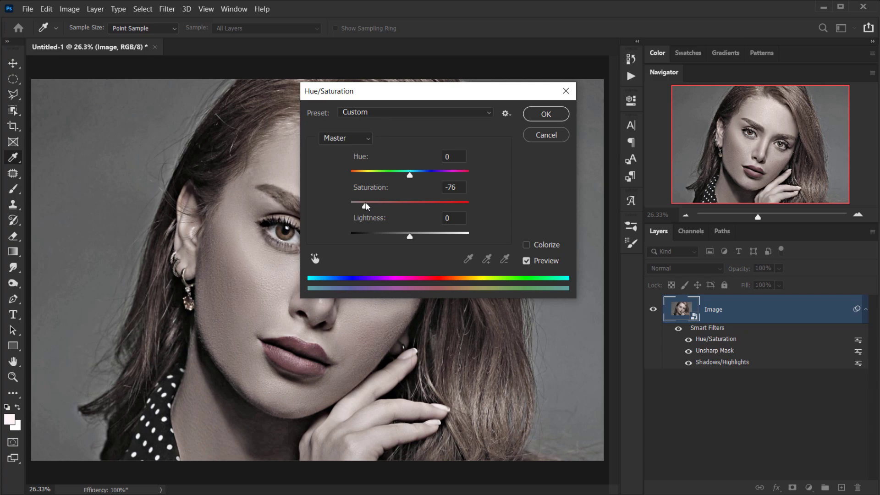
{"action": "left_click_drag", "start_coordinate": [369, 204], "coordinate": [368, 205]}
{"action": "left_click_drag", "start_coordinate": [444, 92], "coordinate": [505, 95]}
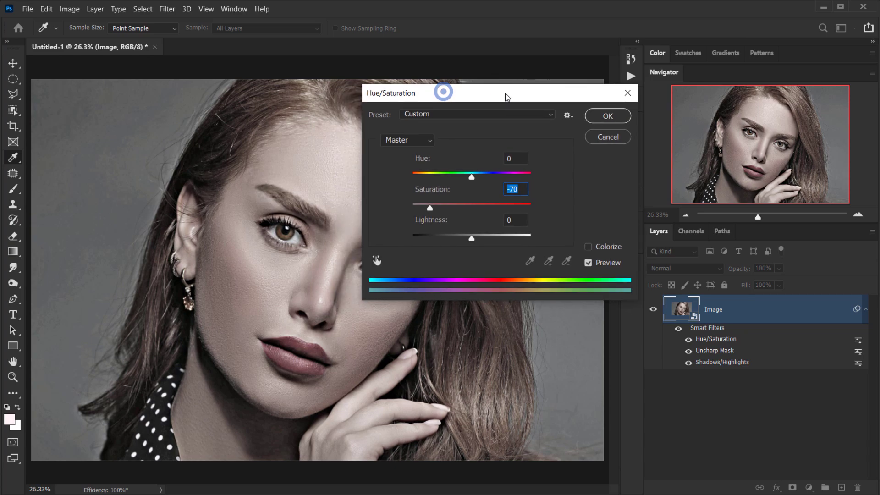
{"action": "left_click", "coordinate": [610, 117]}
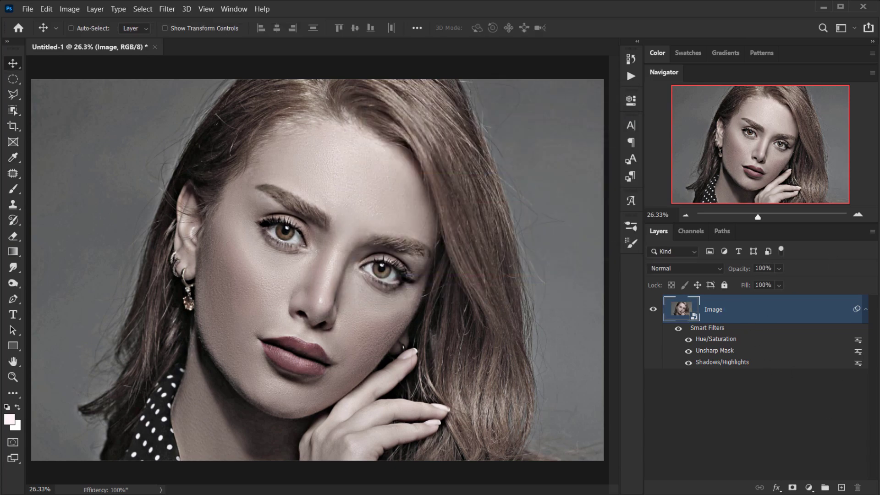
Place the Vintage Texture image above the Image layer and scale it to 43.20% so it covers the whole canvas.
{"action": "key", "text": "alt+Tab"}
{"action": "left_click_drag", "start_coordinate": [398, 74], "coordinate": [116, 388]}
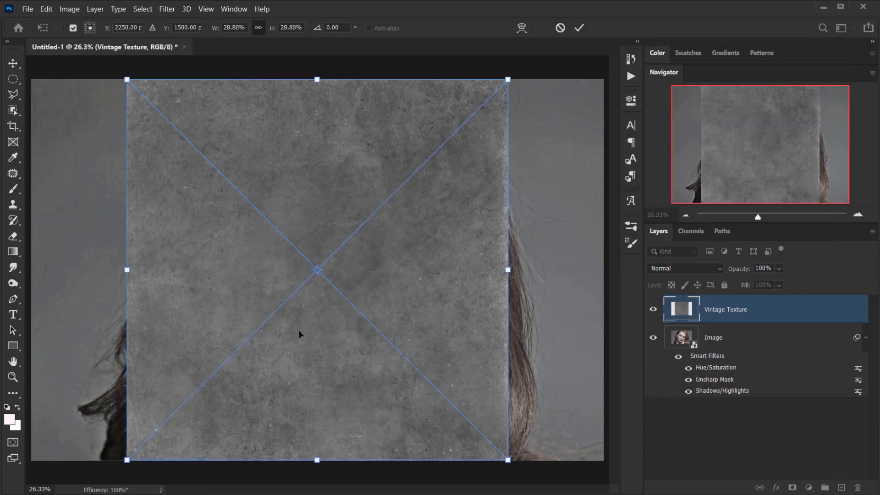
{"action": "left_click_drag", "start_coordinate": [508, 272], "coordinate": [603, 269]}
{"action": "left_click_drag", "start_coordinate": [127, 270], "coordinate": [36, 288]}
{"action": "left_click", "coordinate": [579, 28]}
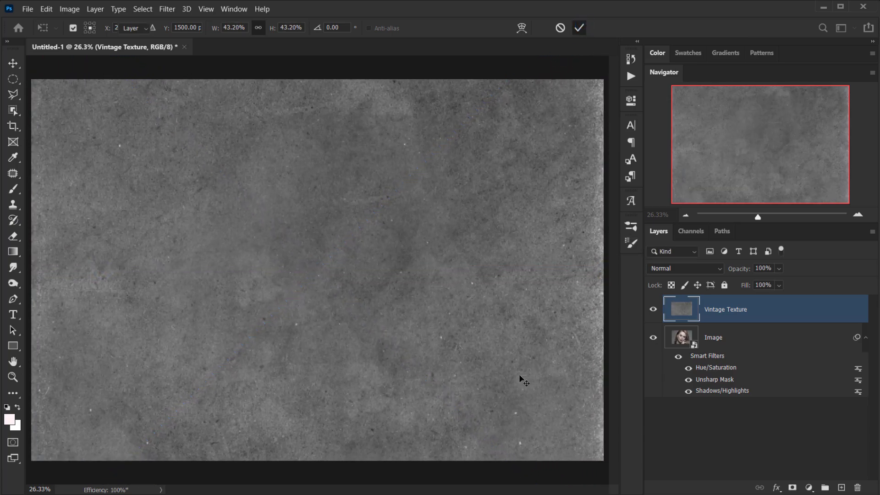
Set the Vintage Texture layer's blend mode to Soft Light and collapse the smart filter list of the Image layer.
{"action": "left_click", "coordinate": [689, 270]}
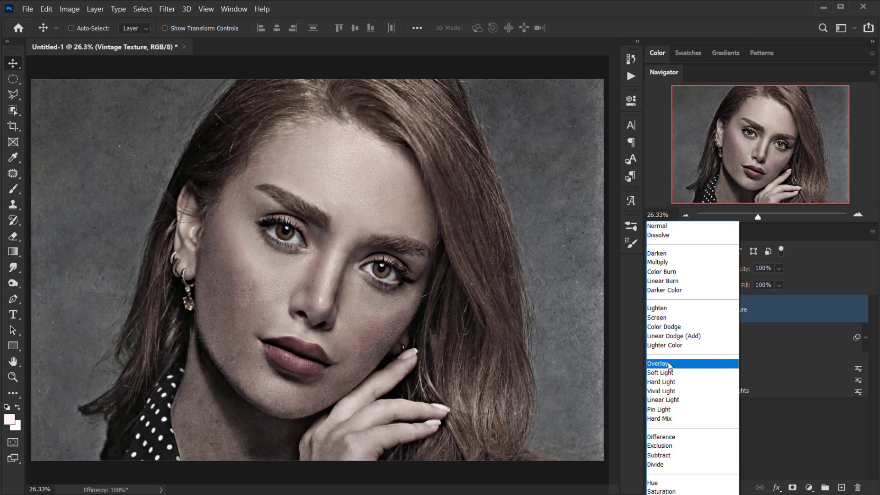
{"action": "left_click", "coordinate": [668, 377]}
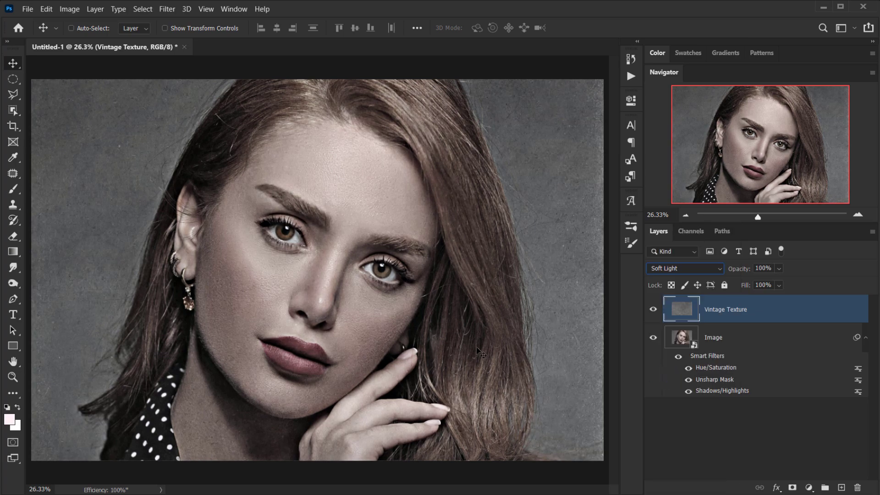
{"action": "left_click", "coordinate": [865, 337]}
{"action": "scroll", "coordinate": [333, 199], "scroll_direction": "up", "scroll_amount": 1}
{"action": "scroll", "coordinate": [332, 199], "scroll_direction": "down", "scroll_amount": 2}
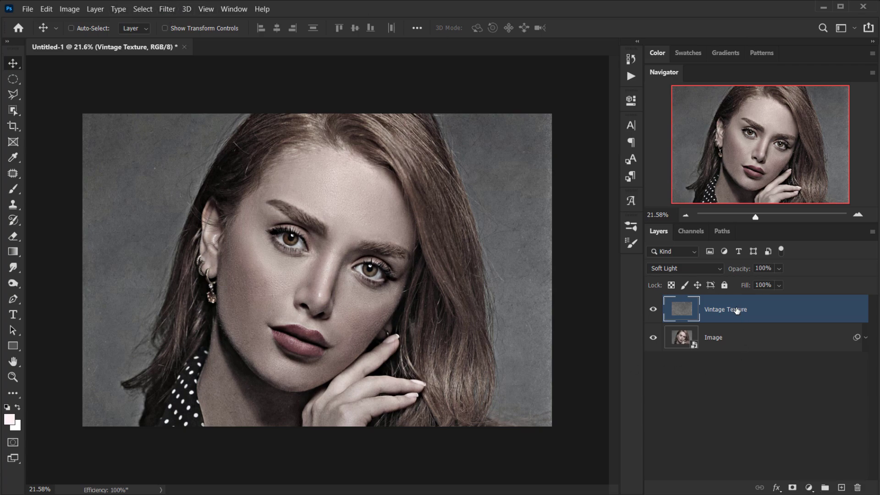
{"action": "scroll", "coordinate": [261, 312], "scroll_direction": "up", "scroll_amount": 1}
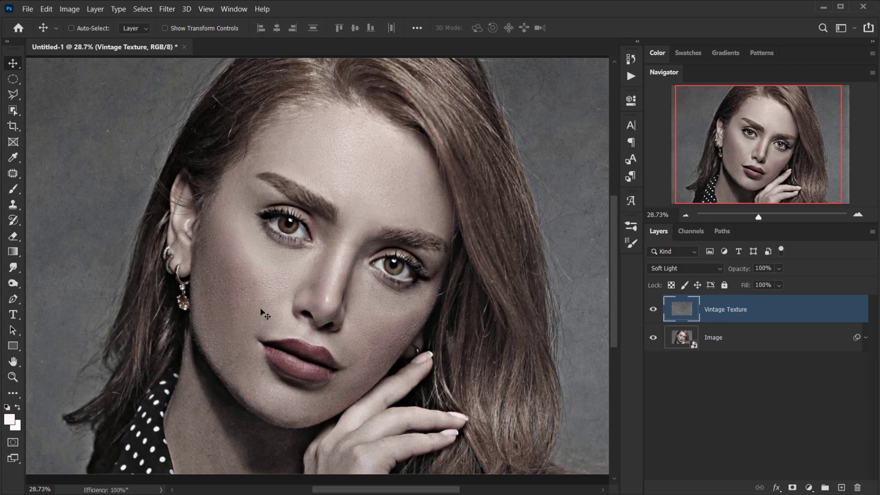
Add a pattern fill layer above the texture using the Halftone Dots pattern at 50% scale.
{"action": "left_click", "coordinate": [807, 487]}
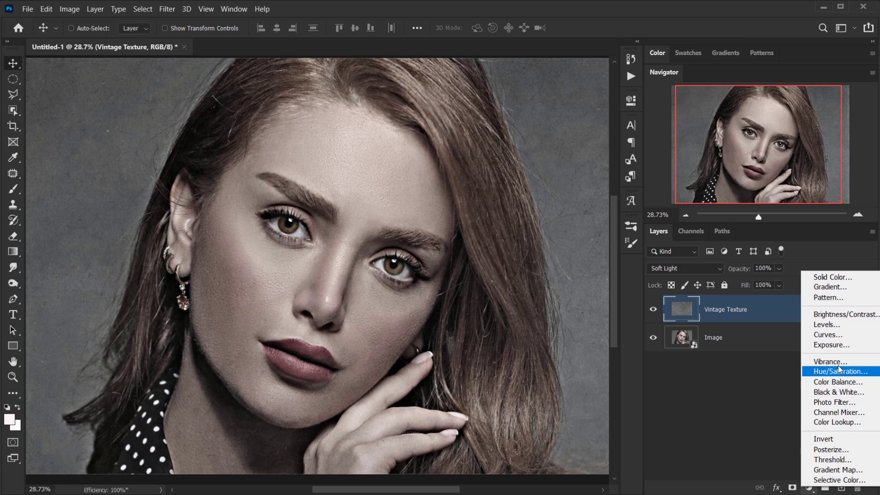
{"action": "left_click", "coordinate": [832, 296]}
{"action": "left_click", "coordinate": [657, 284]}
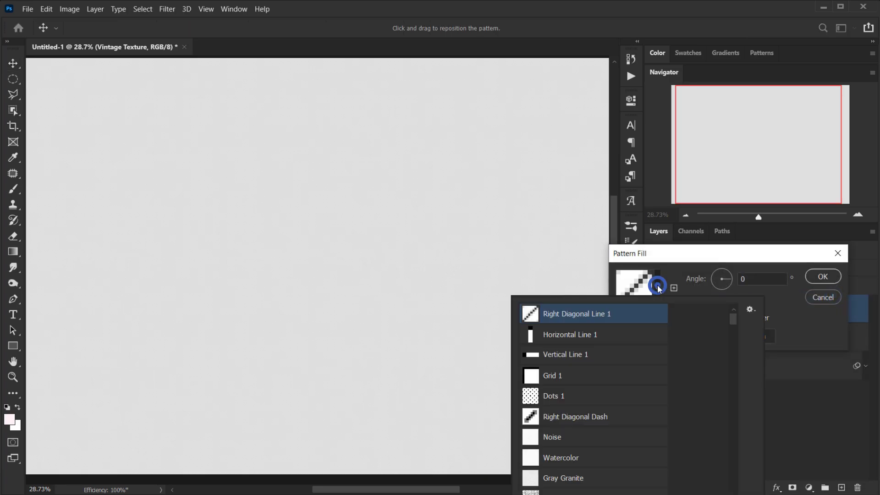
{"action": "left_click_drag", "start_coordinate": [734, 323], "coordinate": [733, 492]}
{"action": "left_click", "coordinate": [563, 360]}
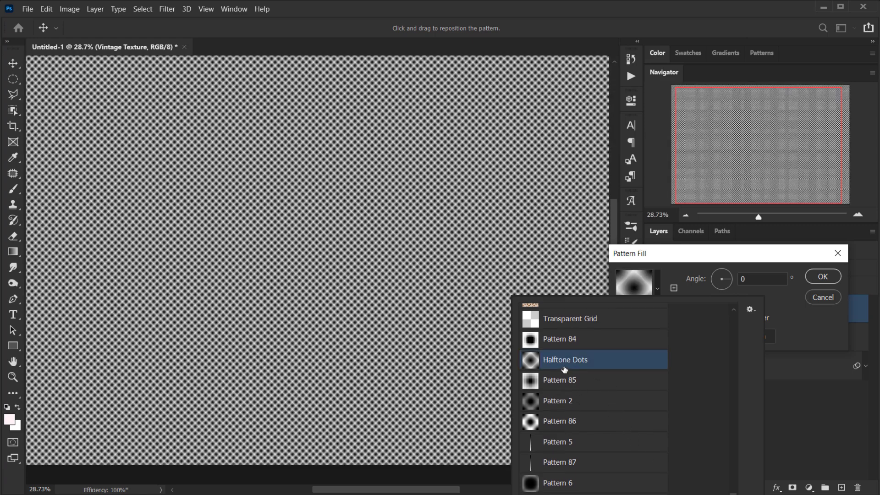
{"action": "left_click", "coordinate": [791, 314]}
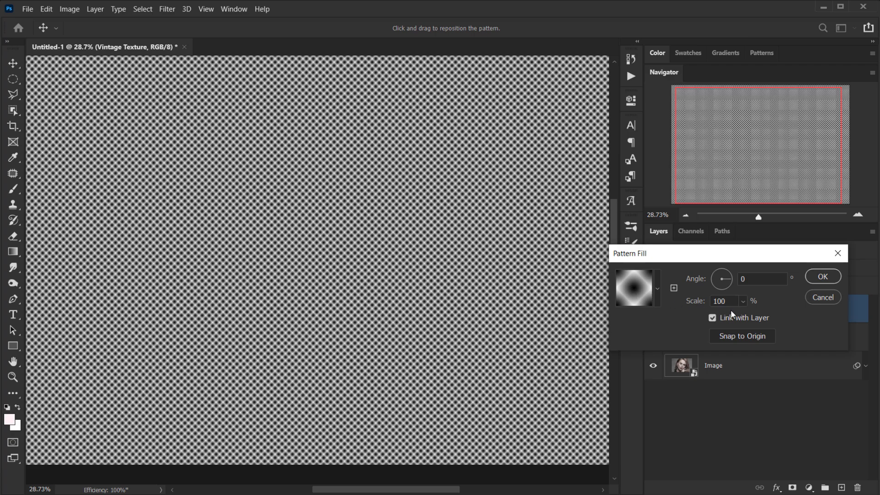
{"action": "double_click", "coordinate": [732, 298]}
{"action": "type", "text": "50"}
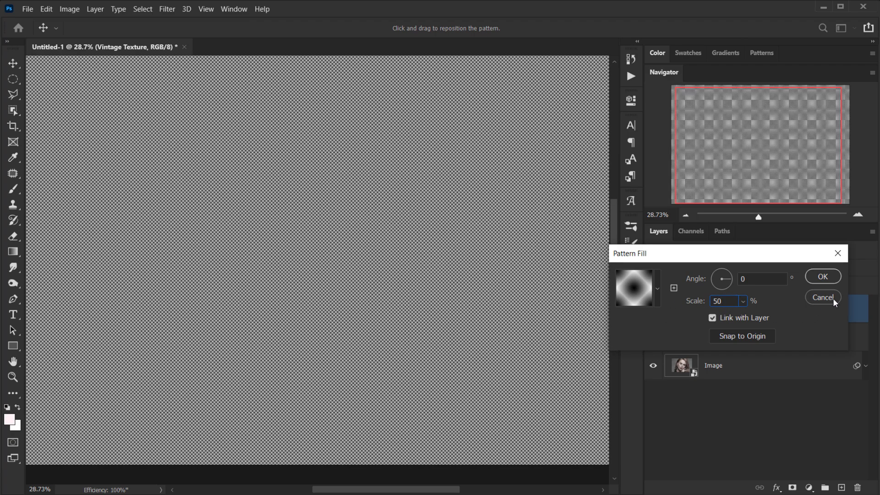
{"action": "left_click", "coordinate": [823, 279]}
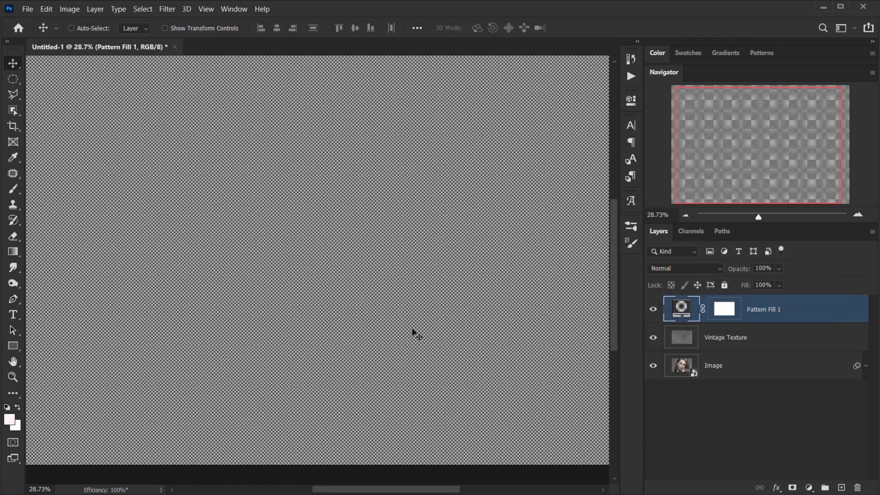
Convert the Pattern Fill 1 layer to a smart object and set its blend mode to Hard Mix.
{"action": "scroll", "coordinate": [603, 323], "scroll_direction": "up", "scroll_amount": 2}
{"action": "right_click", "coordinate": [794, 310]}
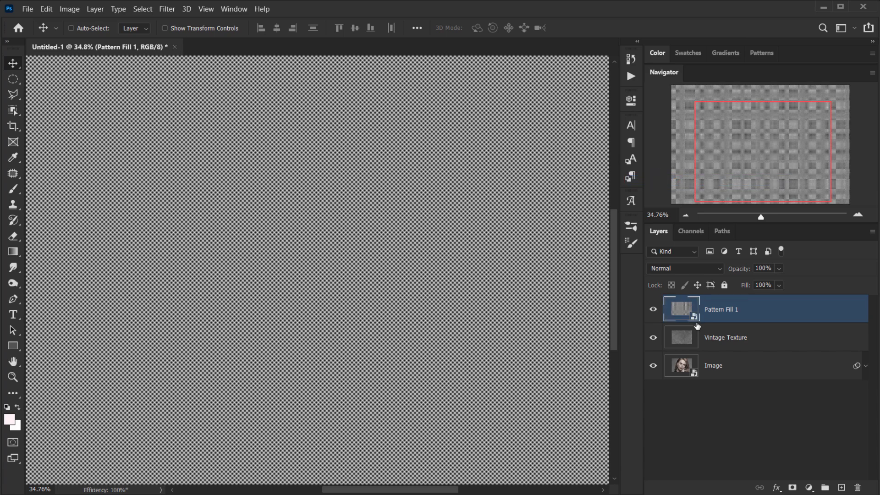
{"action": "left_click", "coordinate": [705, 269]}
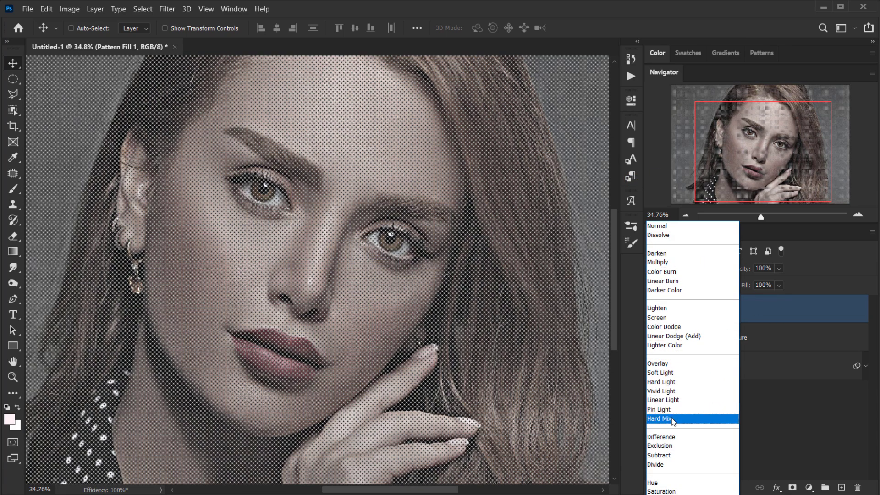
{"action": "left_click", "coordinate": [672, 418]}
Reduce the Fill of the Pattern Fill 1 layer to 70% to soften the halftone dots.
{"action": "scroll", "coordinate": [360, 302], "scroll_direction": "up", "scroll_amount": 2}
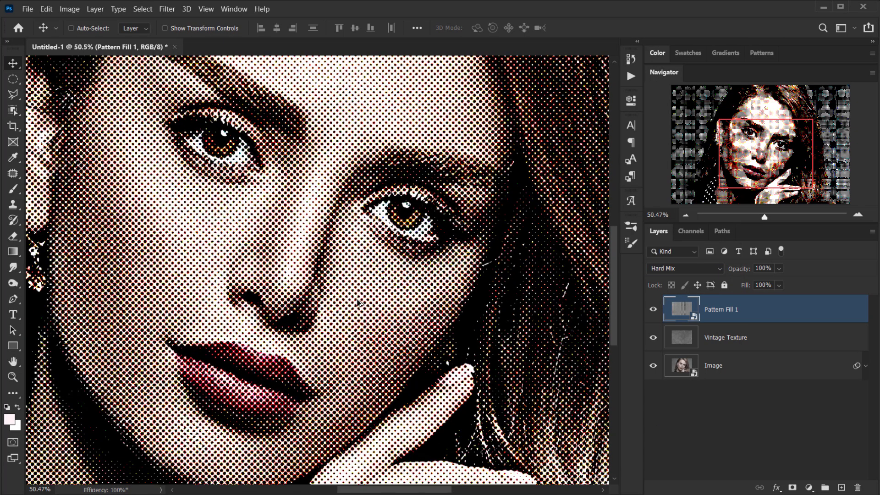
{"action": "scroll", "coordinate": [359, 302], "scroll_direction": "up", "scroll_amount": 3}
{"action": "scroll", "coordinate": [297, 305], "scroll_direction": "down", "scroll_amount": 3}
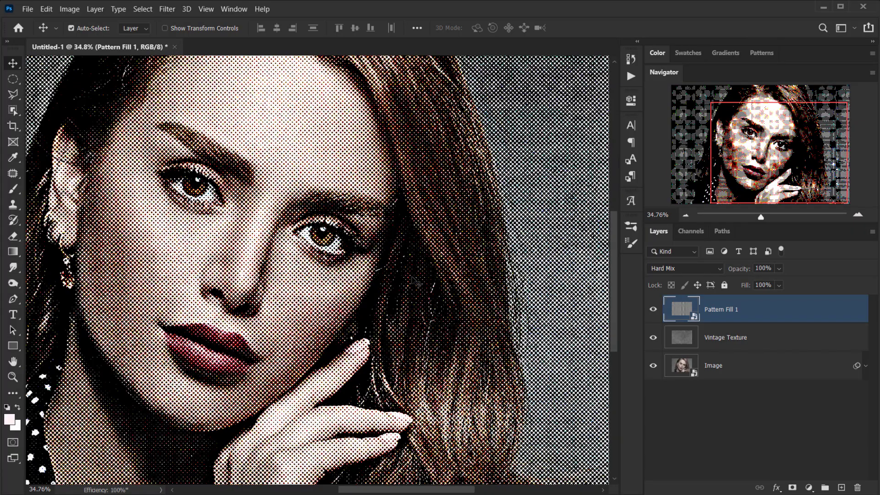
{"action": "scroll", "coordinate": [412, 281], "scroll_direction": "down", "scroll_amount": 1}
{"action": "scroll", "coordinate": [320, 337], "scroll_direction": "up", "scroll_amount": 5}
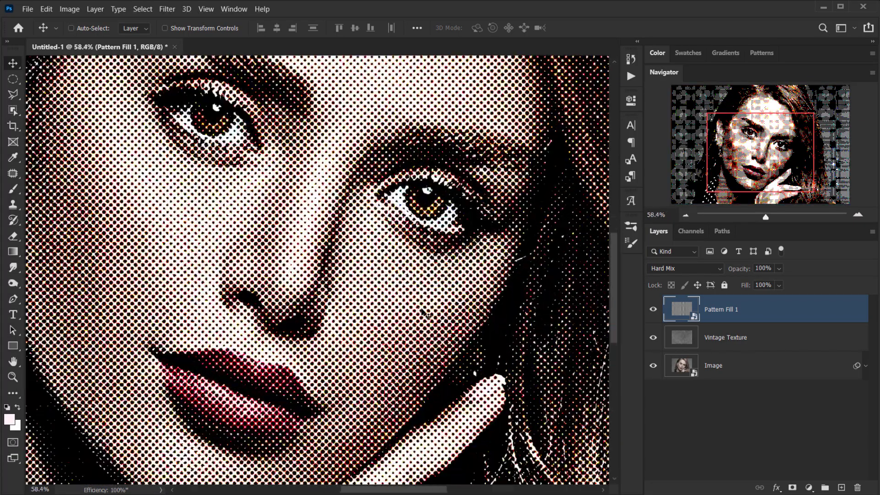
{"action": "scroll", "coordinate": [324, 327], "scroll_direction": "up", "scroll_amount": 4}
{"action": "scroll", "coordinate": [335, 317], "scroll_direction": "down", "scroll_amount": 2}
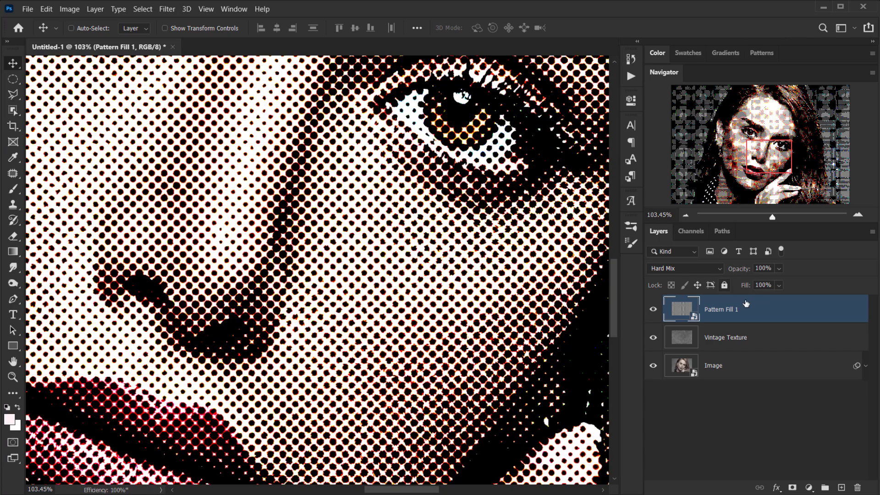
{"action": "left_click_drag", "start_coordinate": [746, 287], "coordinate": [729, 287]}
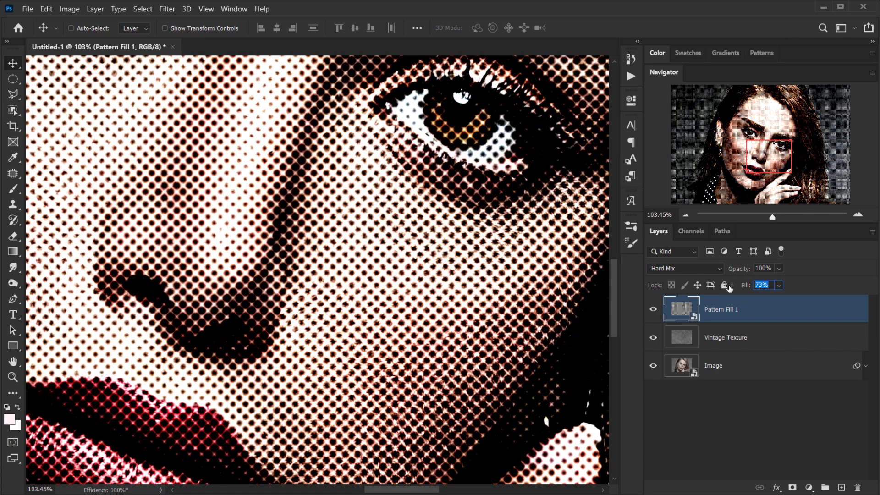
{"action": "scroll", "coordinate": [375, 266], "scroll_direction": "up", "scroll_amount": 5}
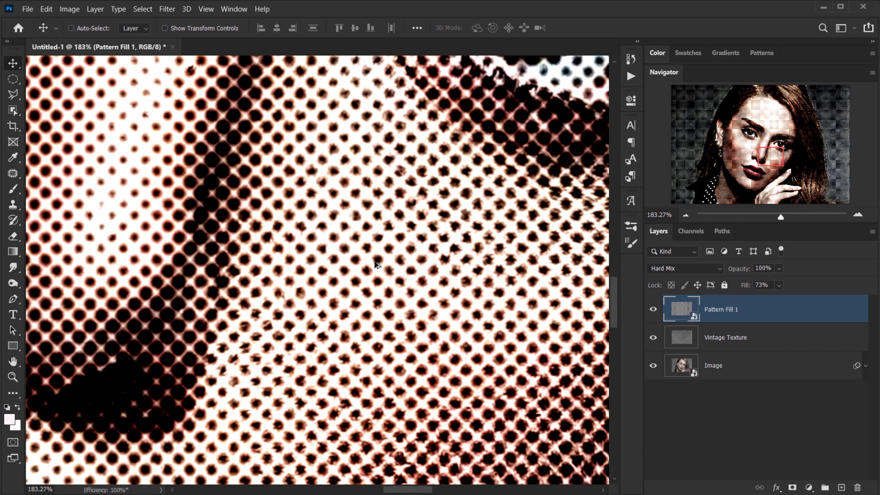
{"action": "scroll", "coordinate": [375, 265], "scroll_direction": "up", "scroll_amount": 2}
{"action": "left_click_drag", "start_coordinate": [749, 287], "coordinate": [746, 289]}
{"action": "type", "text": "70"}
{"action": "key", "text": "Return"}
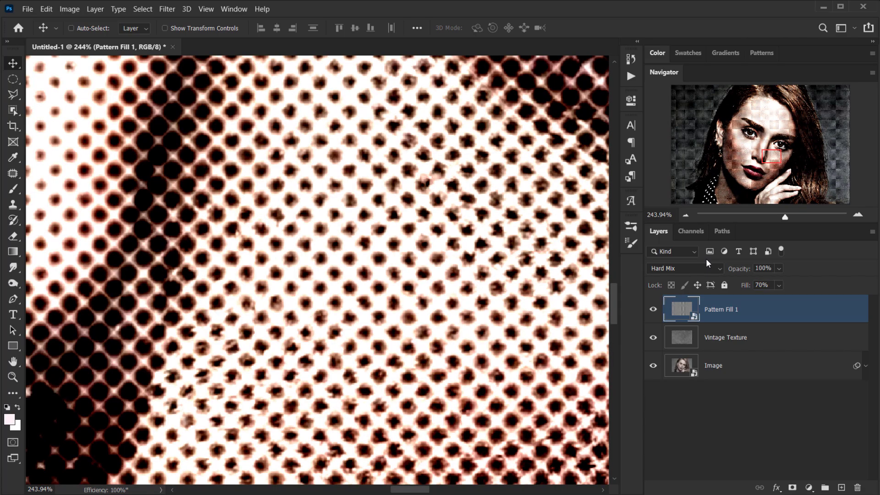
Apply a Gaussian Blur filter with a 1 pixel radius to the Pattern Fill 1 layer.
{"action": "key", "text": "ctrl+0"}
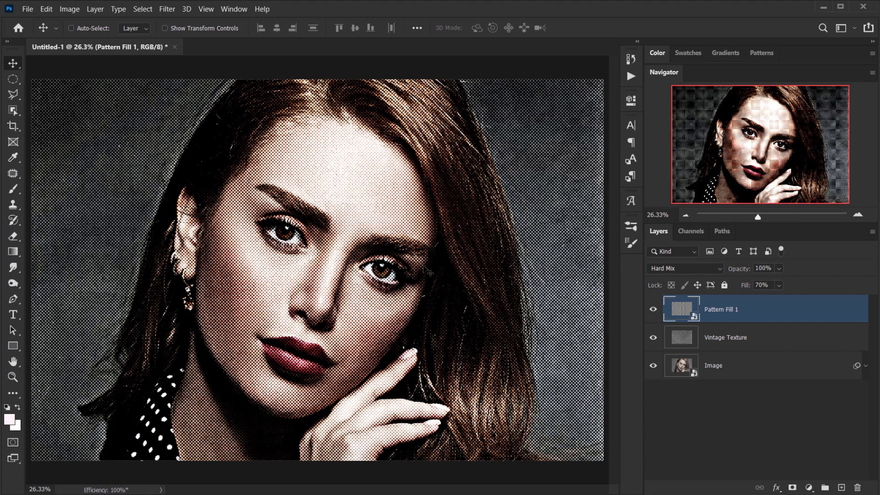
{"action": "left_click", "coordinate": [166, 10]}
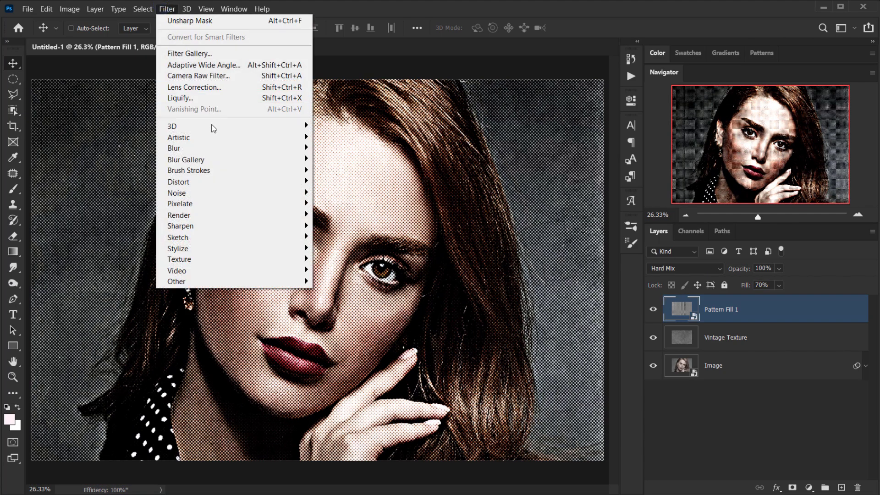
{"action": "mouse_move", "coordinate": [219, 148]}
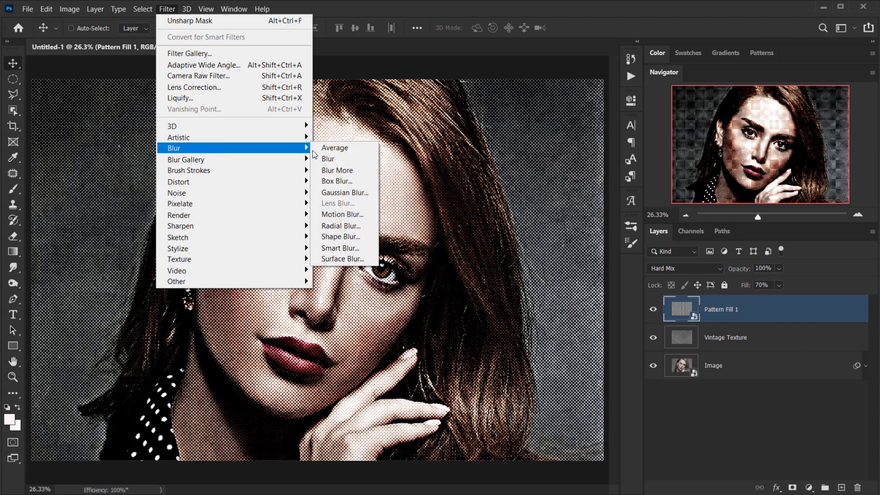
{"action": "left_click", "coordinate": [343, 192]}
{"action": "left_click", "coordinate": [630, 268]}
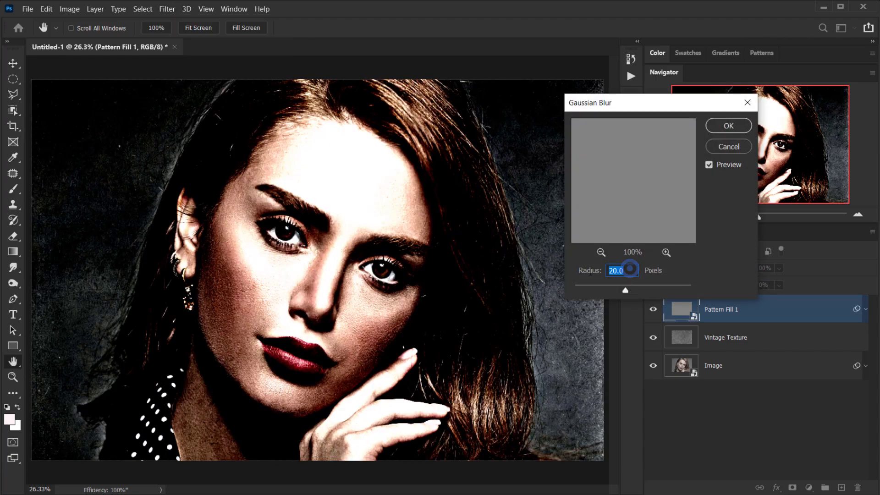
{"action": "type", "text": "1"}
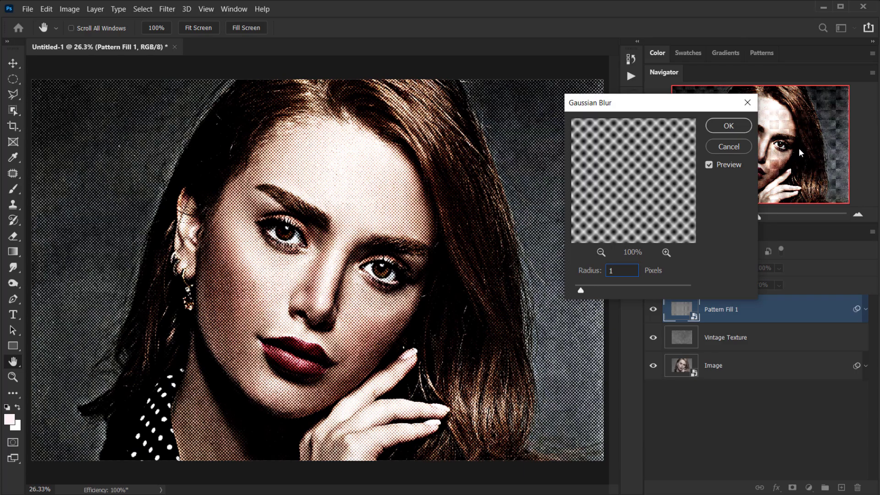
{"action": "left_click", "coordinate": [728, 126]}
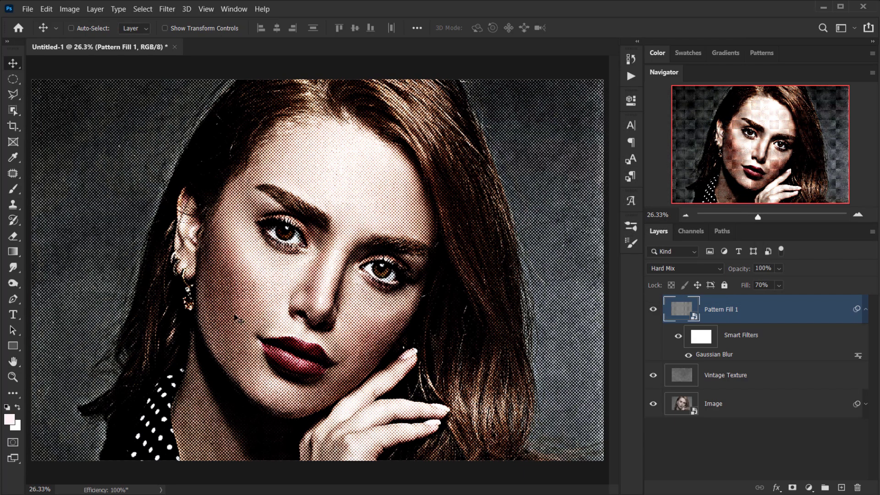
Apply a Twirl filter with a 30° angle to the Pattern Fill 1 layer.
{"action": "scroll", "coordinate": [298, 284], "scroll_direction": "up", "scroll_amount": 5}
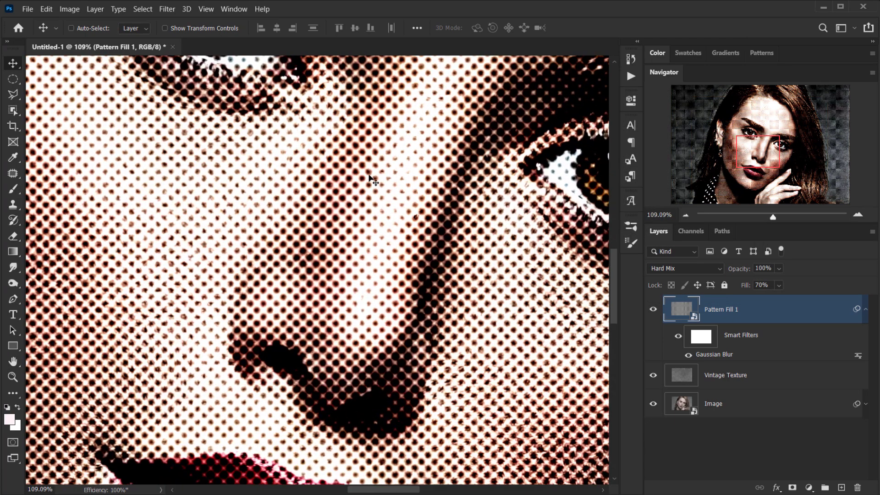
{"action": "scroll", "coordinate": [370, 245], "scroll_direction": "down", "scroll_amount": 3}
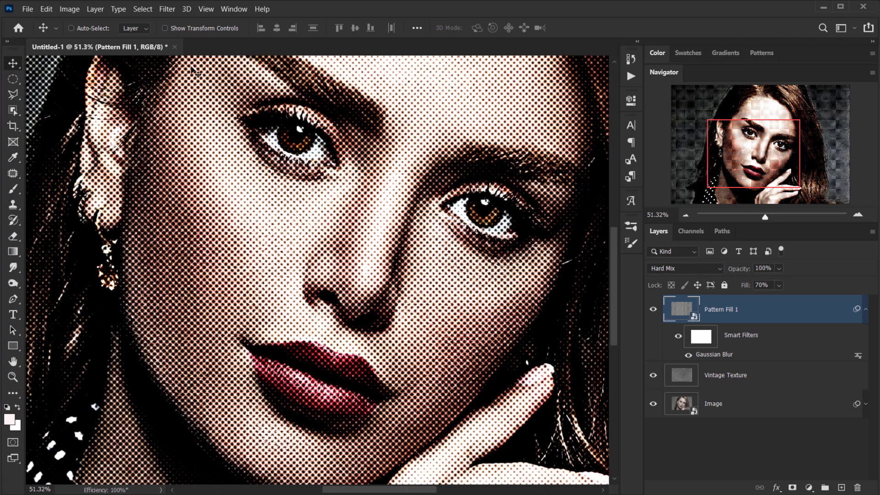
{"action": "left_click", "coordinate": [168, 8]}
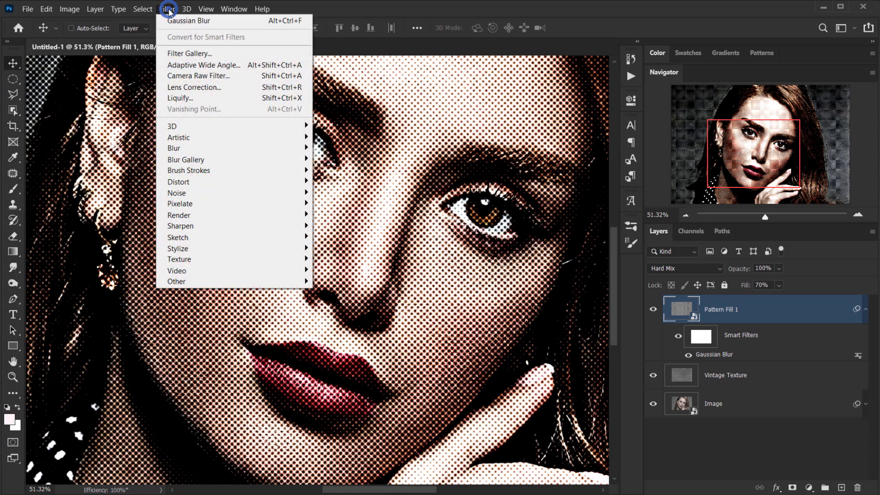
{"action": "mouse_move", "coordinate": [208, 186]}
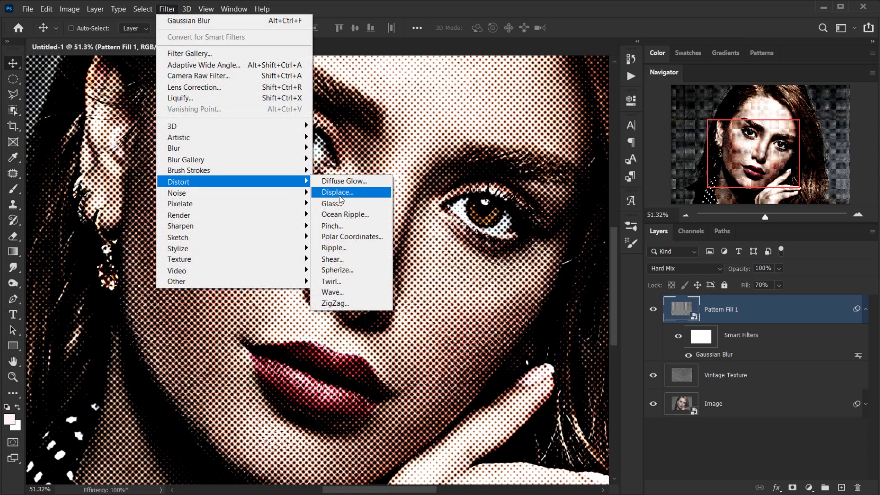
{"action": "left_click", "coordinate": [358, 282]}
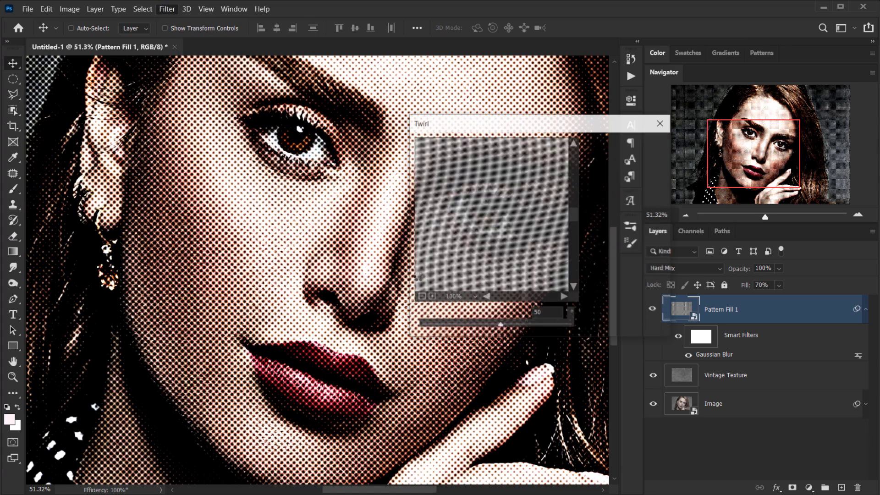
{"action": "left_click", "coordinate": [515, 123]}
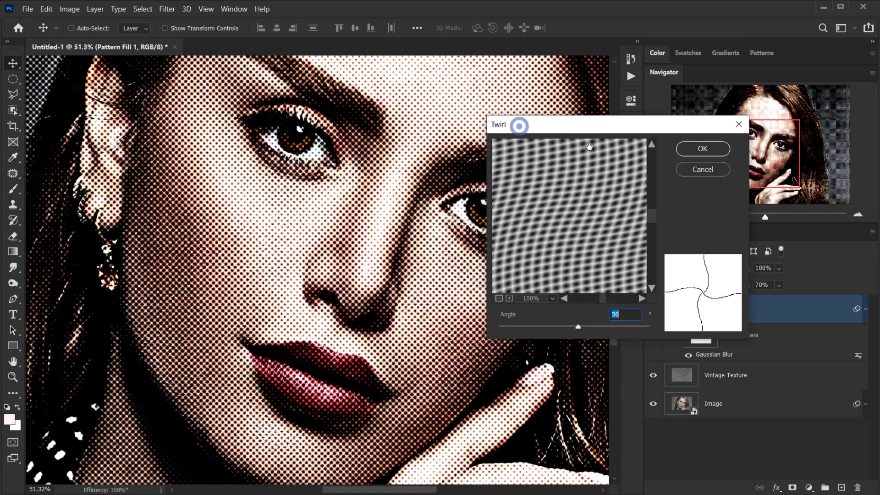
{"action": "left_click", "coordinate": [498, 299]}
{"action": "left_click", "coordinate": [498, 298]}
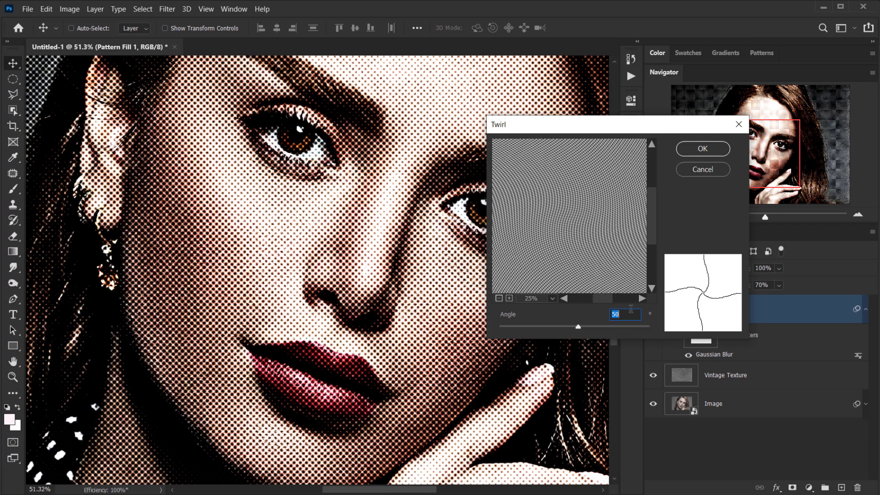
{"action": "left_click_drag", "start_coordinate": [576, 330], "coordinate": [587, 328]}
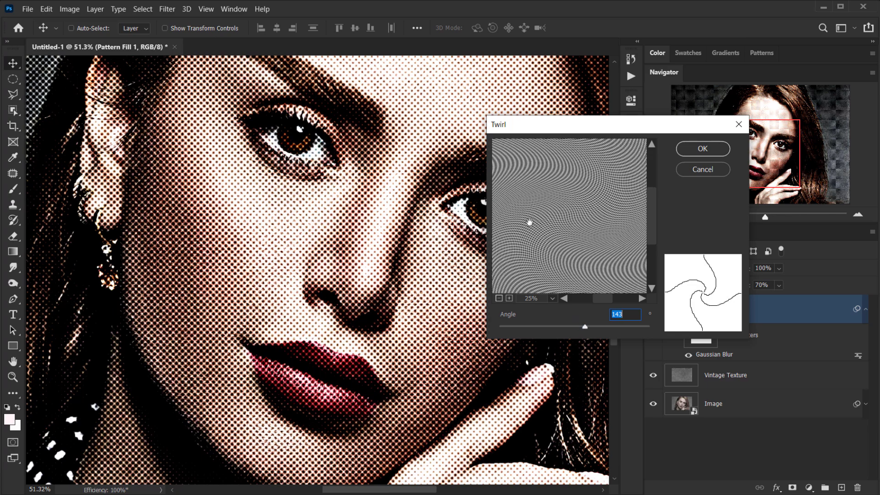
{"action": "left_click_drag", "start_coordinate": [584, 327], "coordinate": [576, 329]}
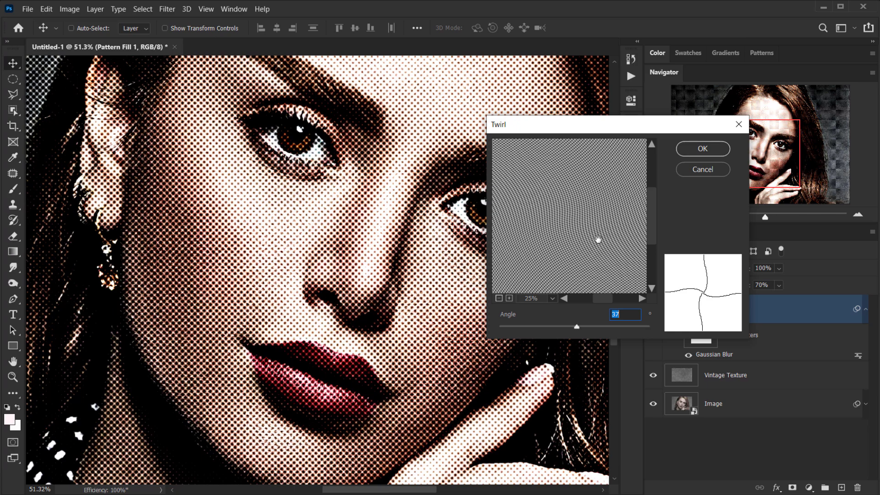
{"action": "left_click", "coordinate": [622, 313]}
{"action": "type", "text": "30"}
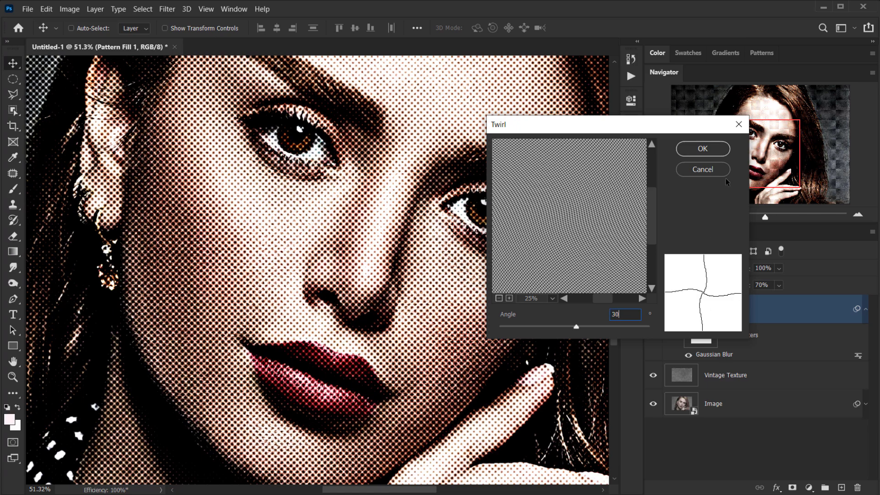
{"action": "left_click", "coordinate": [703, 148]}
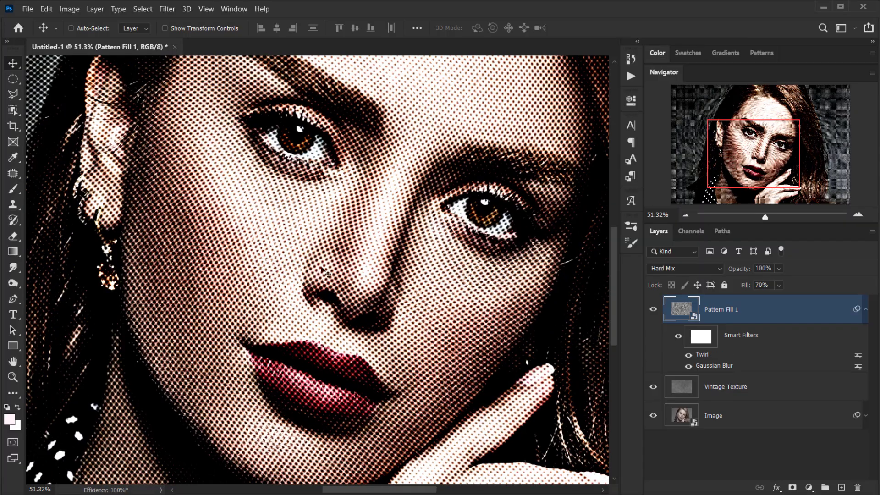
Examine the twirled halftone dots up close and across the whole portrait.
{"action": "scroll", "coordinate": [328, 267], "scroll_direction": "up", "scroll_amount": 4}
{"action": "scroll", "coordinate": [328, 267], "scroll_direction": "down", "scroll_amount": 4}
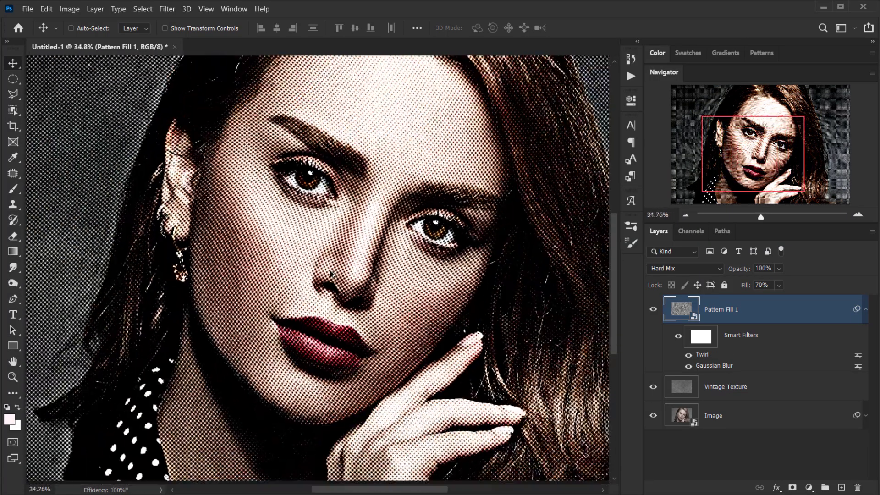
{"action": "scroll", "coordinate": [294, 295], "scroll_direction": "down", "scroll_amount": 3}
{"action": "scroll", "coordinate": [314, 191], "scroll_direction": "up", "scroll_amount": 5}
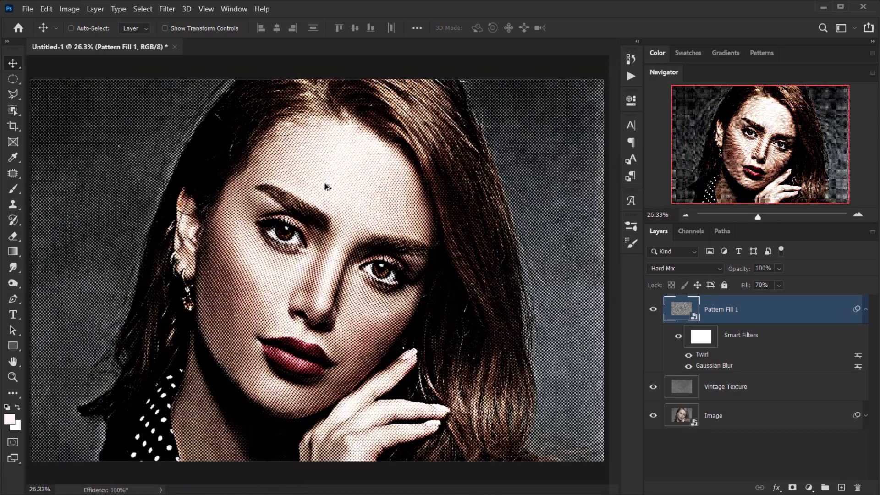
{"action": "scroll", "coordinate": [345, 200], "scroll_direction": "up", "scroll_amount": 8}
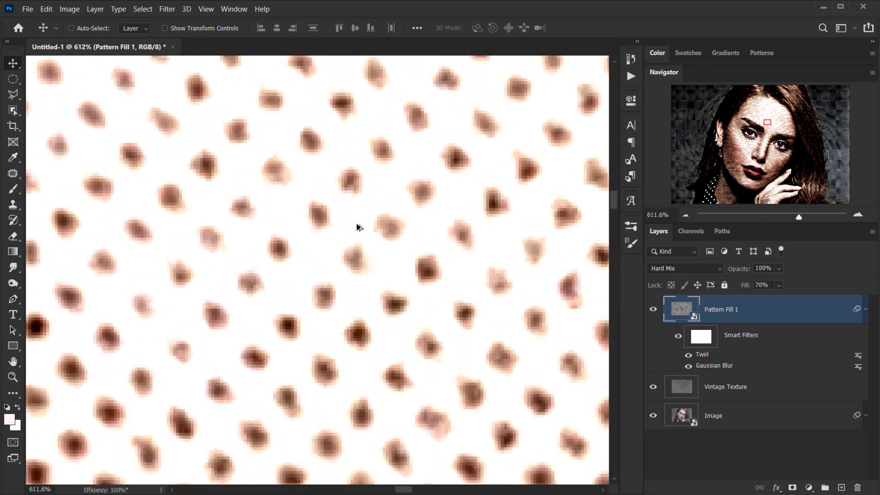
{"action": "scroll", "coordinate": [357, 201], "scroll_direction": "down", "scroll_amount": 8}
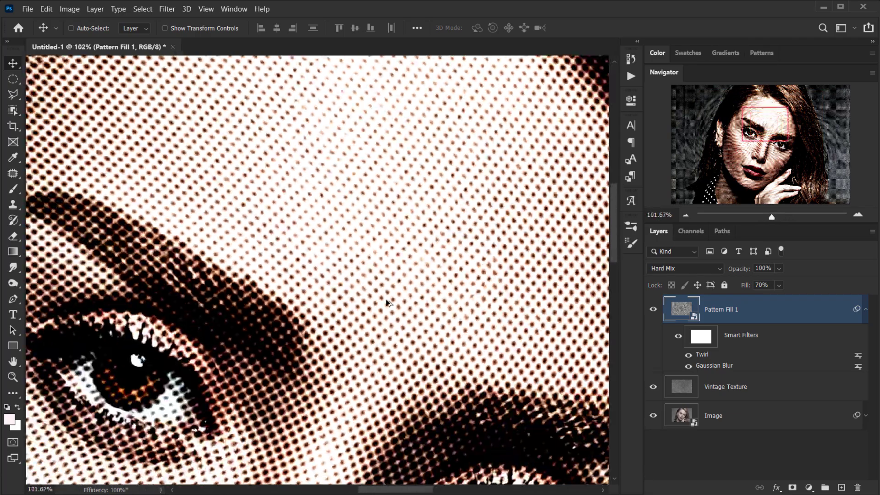
{"action": "scroll", "coordinate": [374, 324], "scroll_direction": "down", "scroll_amount": 5}
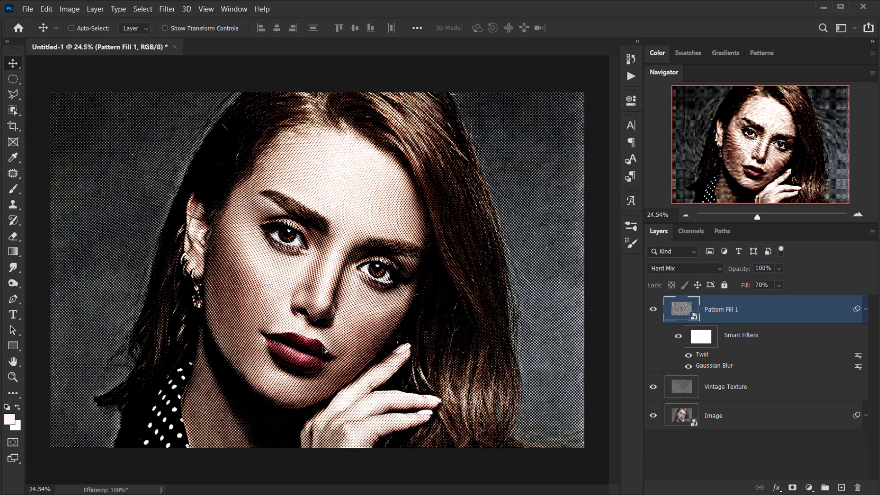
{"action": "scroll", "coordinate": [235, 322], "scroll_direction": "up", "scroll_amount": 2}
{"action": "scroll", "coordinate": [235, 322], "scroll_direction": "up", "scroll_amount": 3}
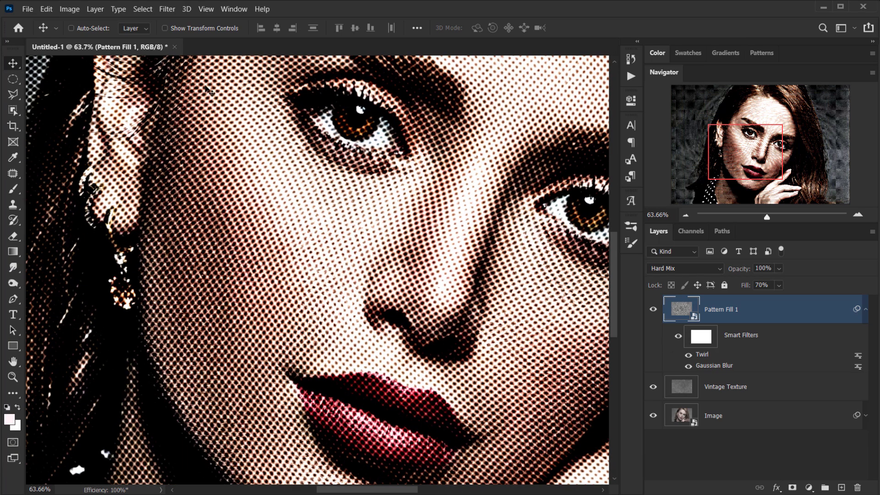
Apply a second Gaussian Blur filter with a 1.0 pixel radius to the Pattern Fill 1 layer.
{"action": "left_click", "coordinate": [167, 11]}
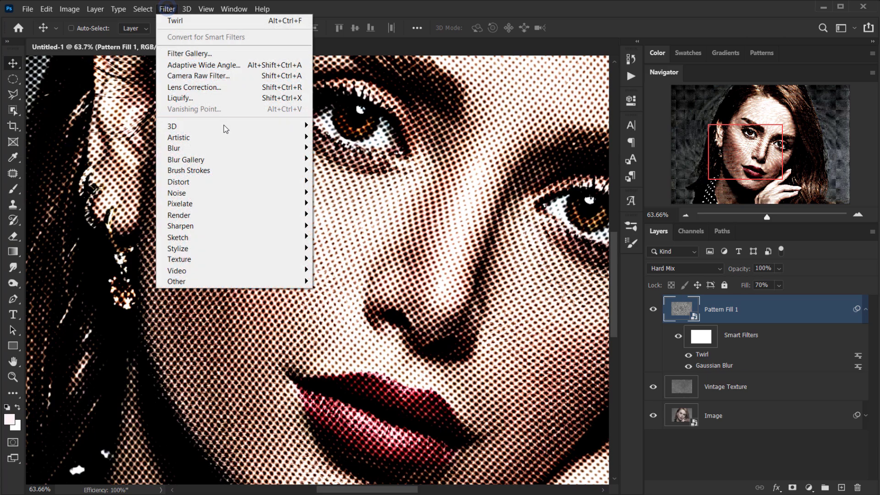
{"action": "mouse_move", "coordinate": [224, 150]}
{"action": "left_click", "coordinate": [369, 197]}
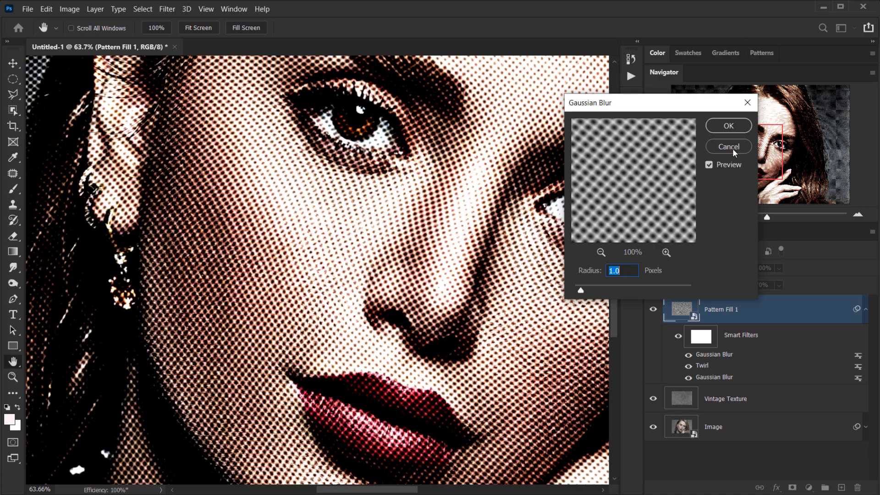
{"action": "left_click", "coordinate": [728, 125]}
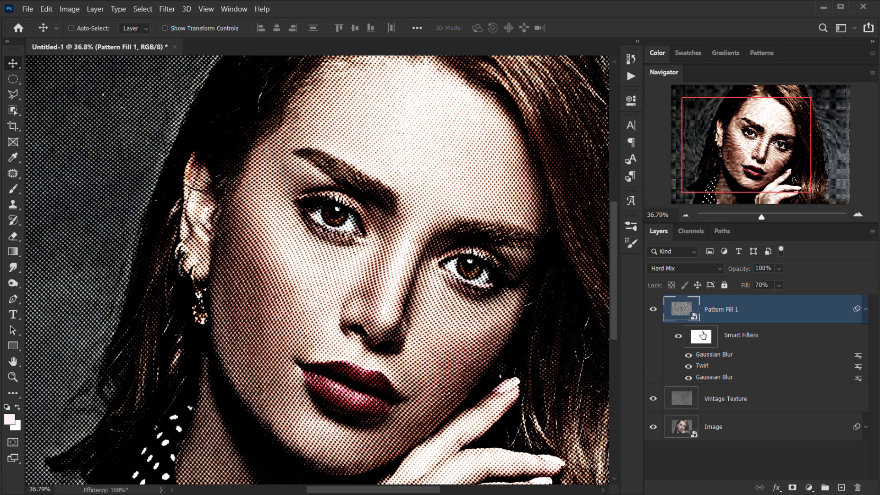
Delete the smart filter mask of the Pattern Fill 1 layer and collapse its list of smart filters.
{"action": "left_click_drag", "start_coordinate": [703, 335], "coordinate": [857, 487]}
{"action": "scroll", "coordinate": [421, 273], "scroll_direction": "down", "scroll_amount": 2}
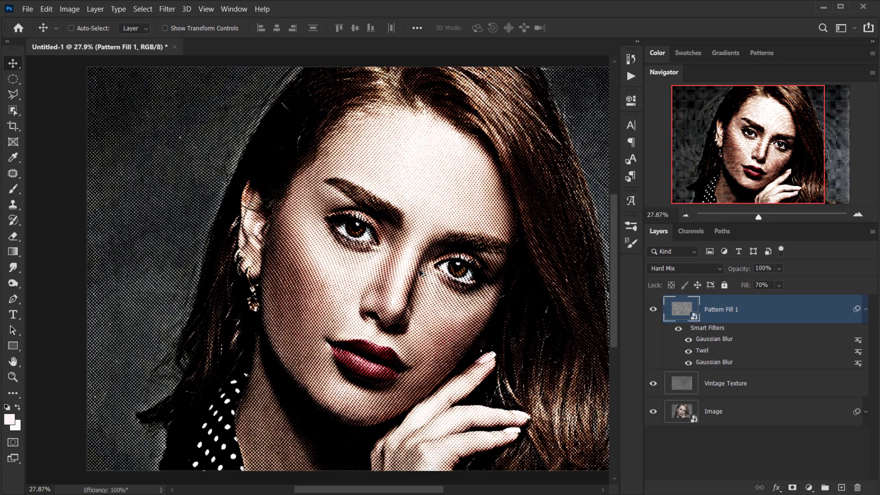
{"action": "scroll", "coordinate": [421, 273], "scroll_direction": "down", "scroll_amount": 2}
{"action": "scroll", "coordinate": [234, 329], "scroll_direction": "up", "scroll_amount": 1}
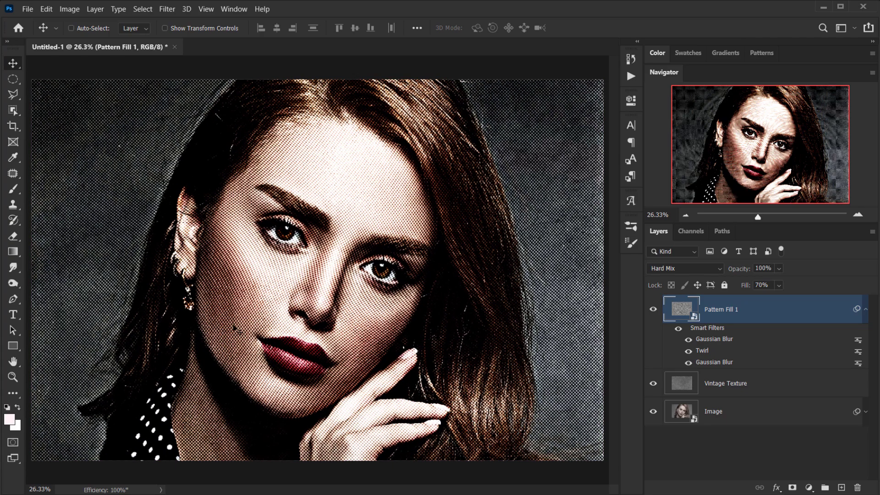
{"action": "scroll", "coordinate": [238, 323], "scroll_direction": "up", "scroll_amount": 3}
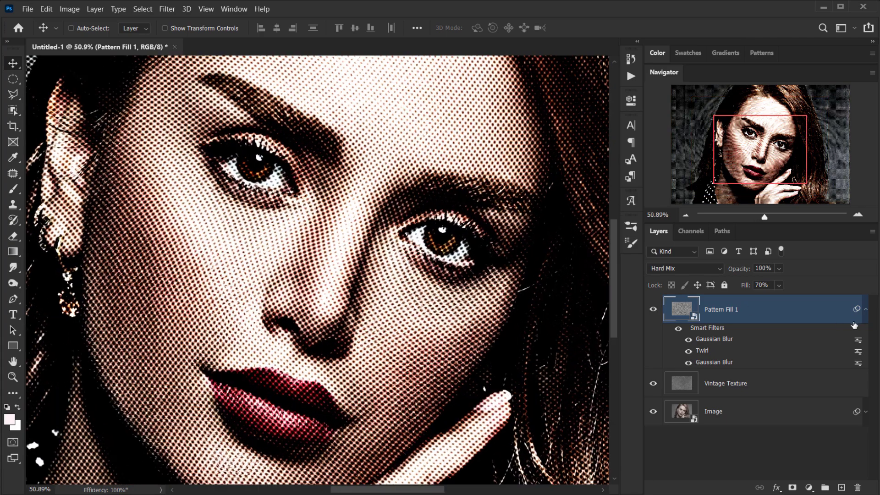
{"action": "left_click", "coordinate": [866, 309]}
{"action": "scroll", "coordinate": [339, 328], "scroll_direction": "down", "scroll_amount": 4}
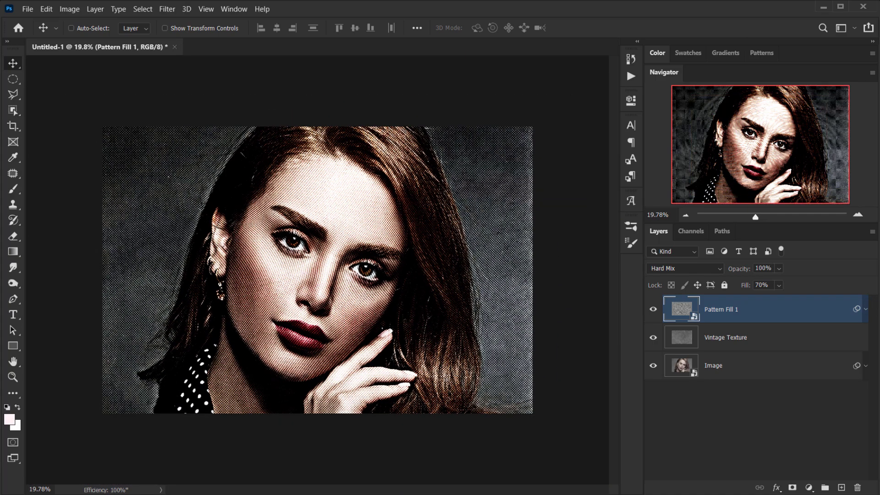
Place the Vintage Texture_2 image above the Pattern Fill 1 layer at 100% size, covering the whole canvas.
{"action": "key", "text": "alt+Tab"}
{"action": "left_click", "coordinate": [483, 109]}
{"action": "left_click_drag", "start_coordinate": [483, 110], "coordinate": [130, 325]}
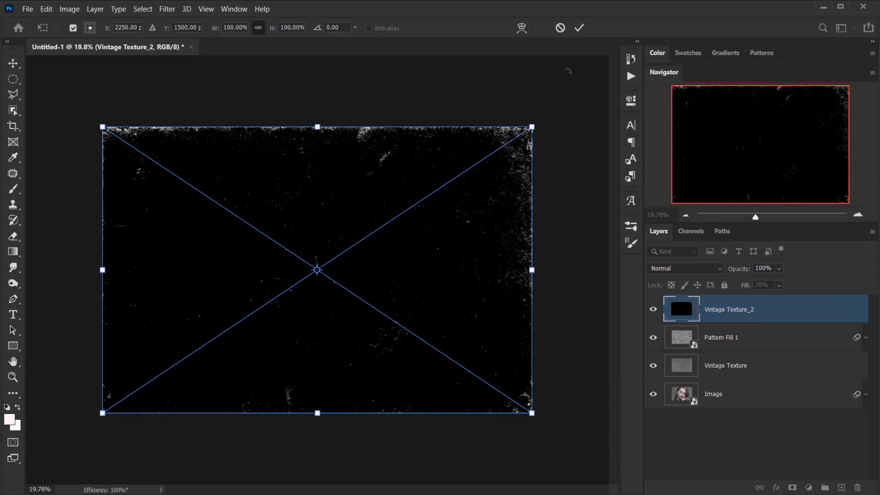
{"action": "left_click", "coordinate": [581, 28]}
Set the blend mode of the Vintage Texture_2 layer to Screen.
{"action": "scroll", "coordinate": [299, 271], "scroll_direction": "up", "scroll_amount": 3}
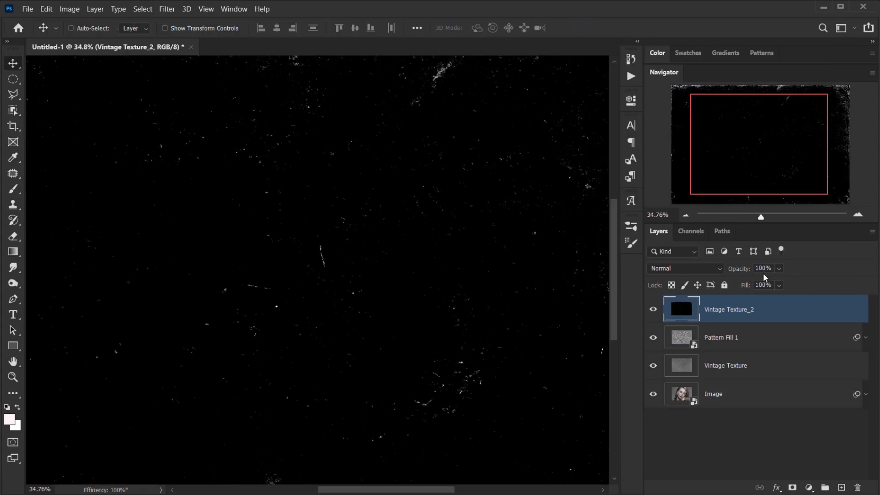
{"action": "left_click", "coordinate": [694, 269]}
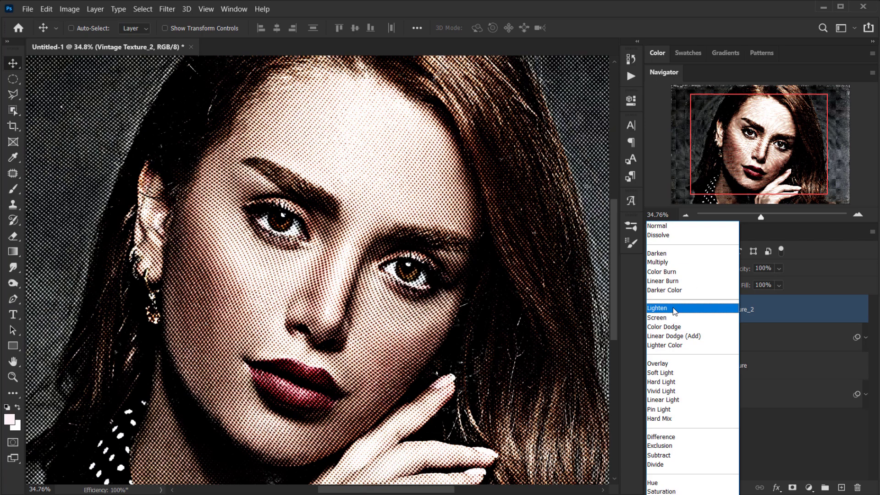
{"action": "left_click", "coordinate": [674, 317]}
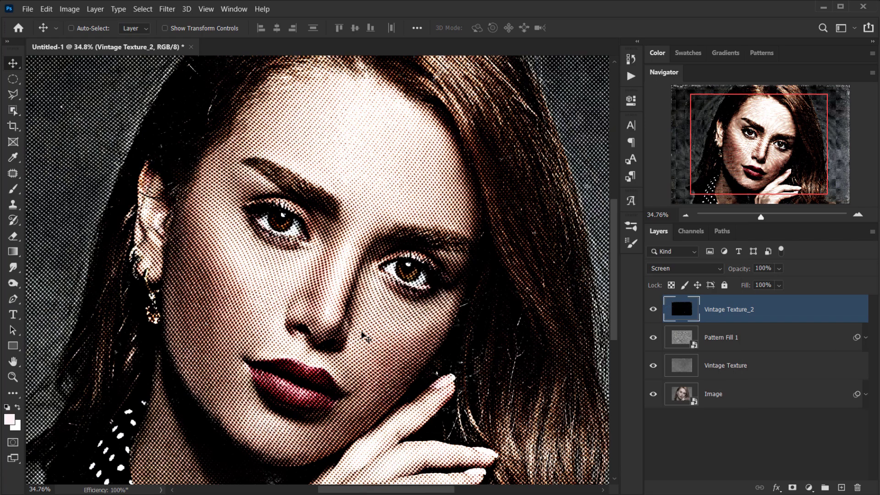
{"action": "scroll", "coordinate": [361, 337], "scroll_direction": "down", "scroll_amount": 2}
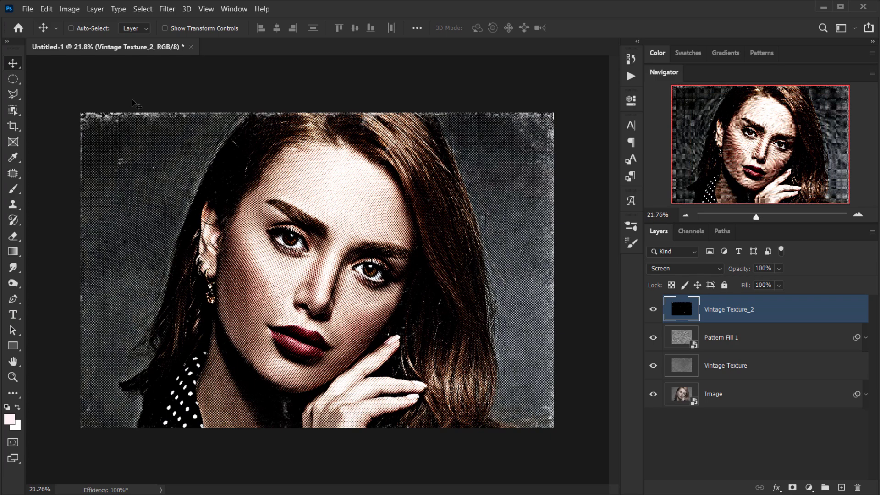
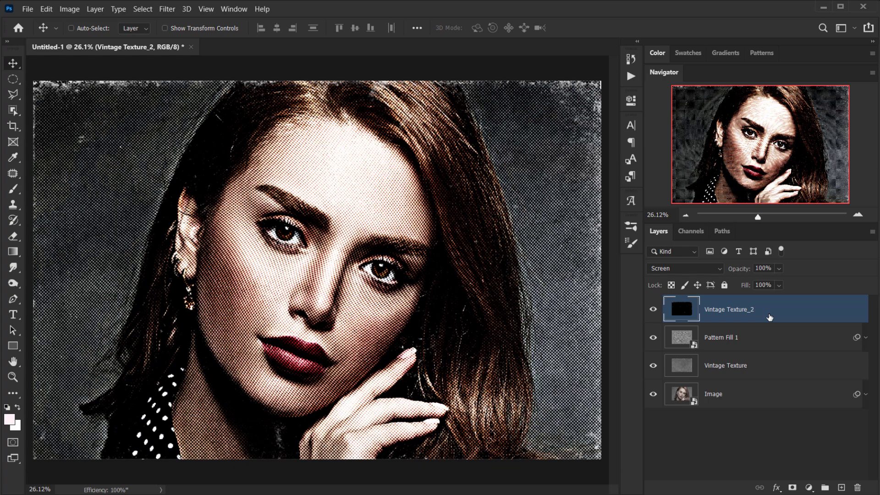
Add a Gradient Map adjustment layer above Vintage Texture_2 and open its gradient for editing.
{"action": "left_click", "coordinate": [809, 488]}
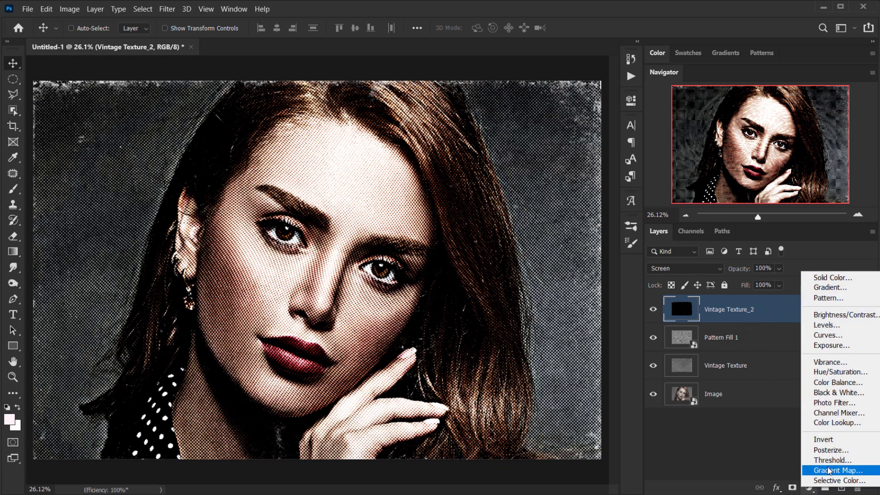
{"action": "left_click", "coordinate": [818, 469]}
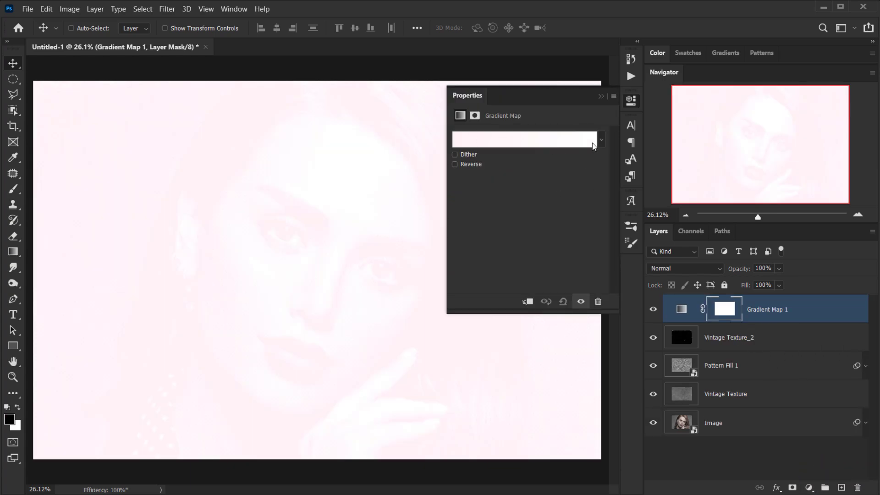
{"action": "left_click", "coordinate": [592, 146]}
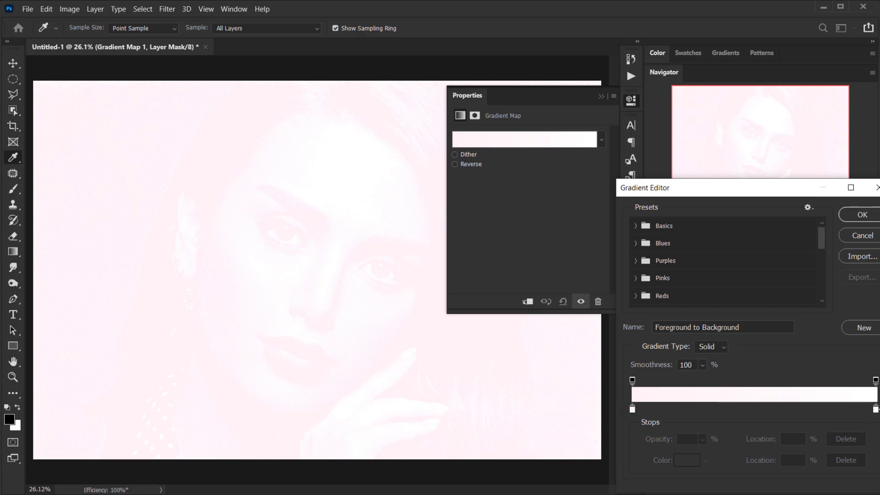
Set the colour of the gradient's 0% stop to the dark brown 322315.
{"action": "double_click", "coordinate": [631, 410]}
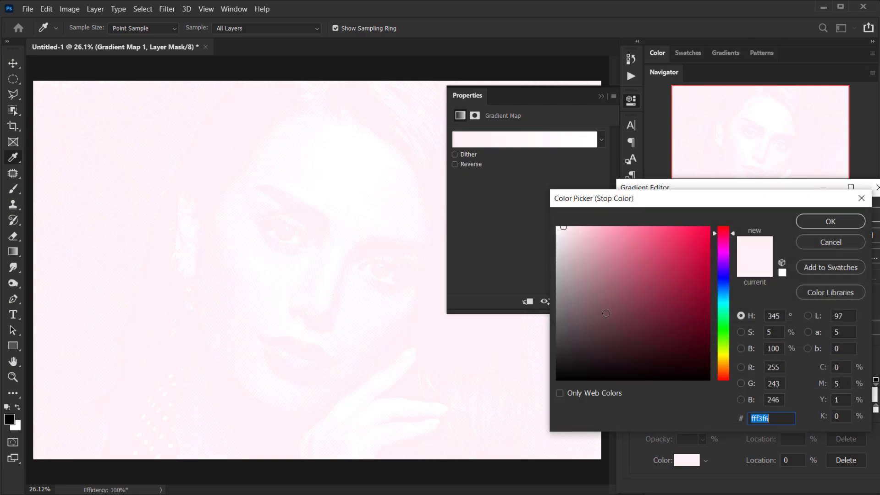
{"action": "left_click_drag", "start_coordinate": [676, 338], "coordinate": [674, 356]}
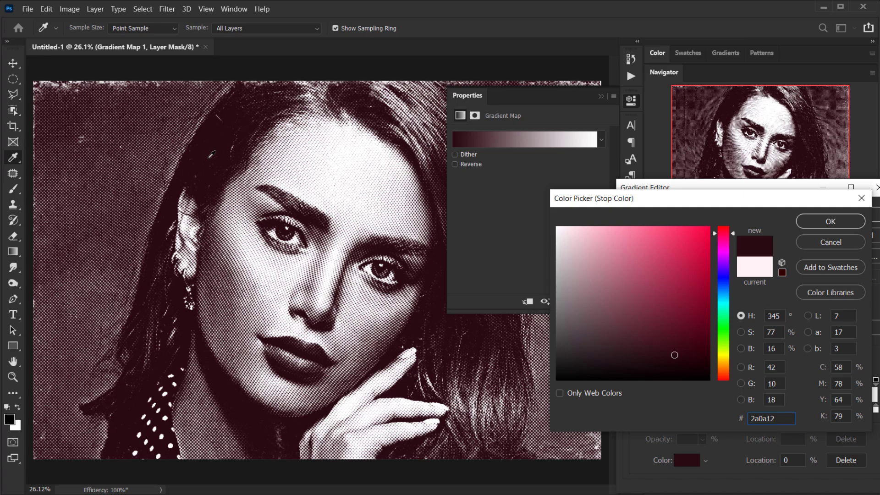
{"action": "left_click", "coordinate": [727, 356]}
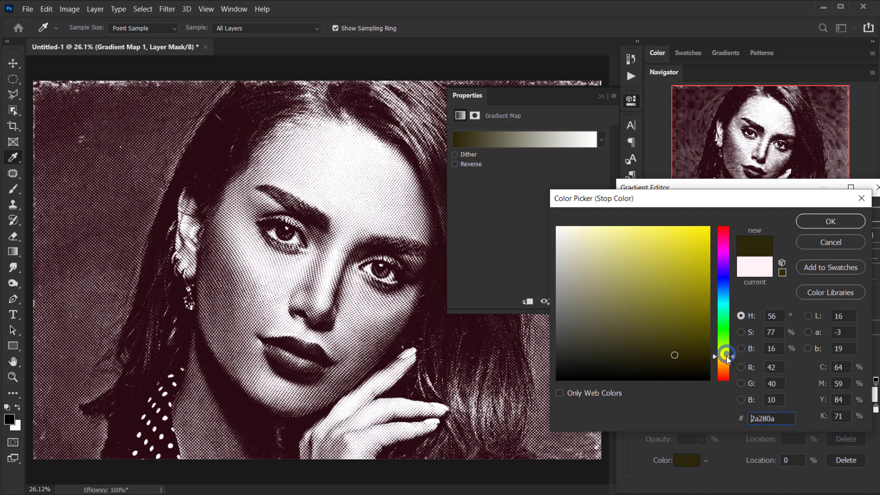
{"action": "left_click_drag", "start_coordinate": [727, 356], "coordinate": [727, 374]}
{"action": "left_click_drag", "start_coordinate": [673, 355], "coordinate": [673, 342]}
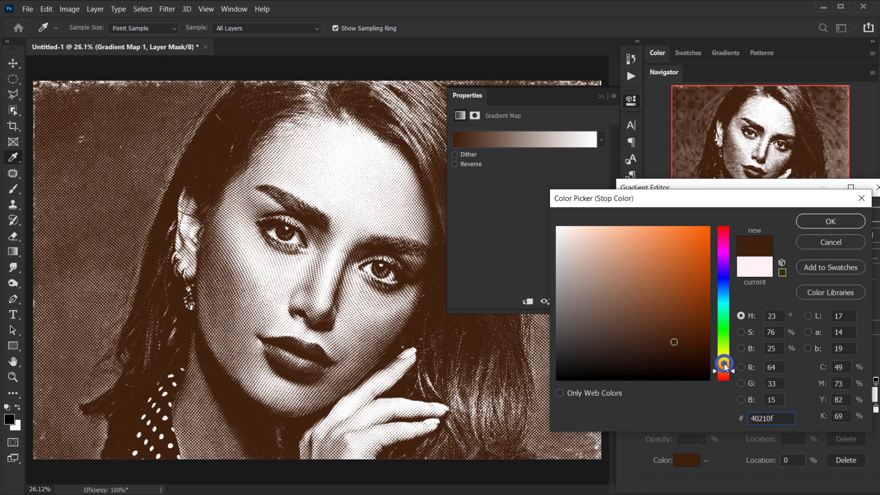
{"action": "left_click", "coordinate": [821, 221]}
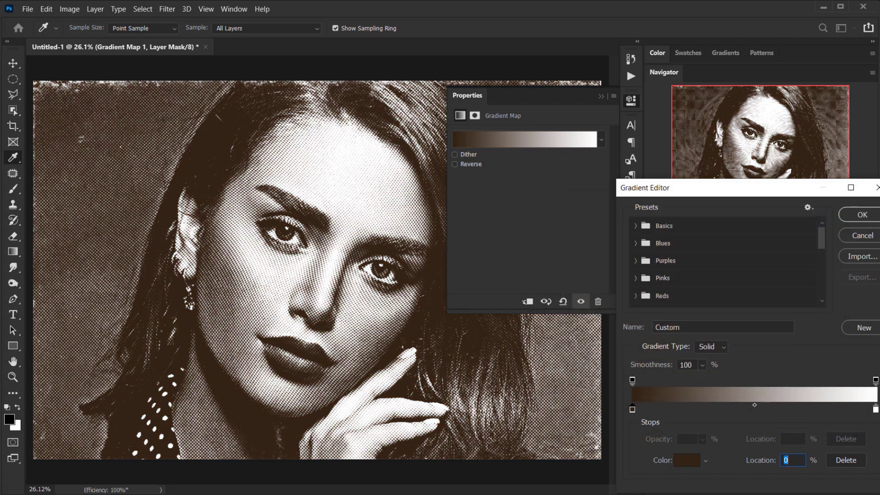
Set the colour of the gradient's 100% stop to the muted gold c8ba6a.
{"action": "double_click", "coordinate": [875, 409]}
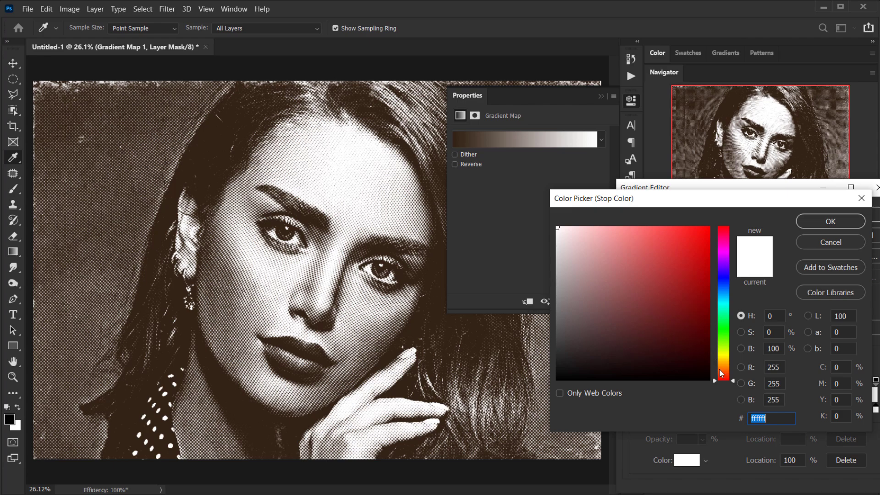
{"action": "left_click", "coordinate": [723, 288]}
{"action": "left_click", "coordinate": [657, 284]}
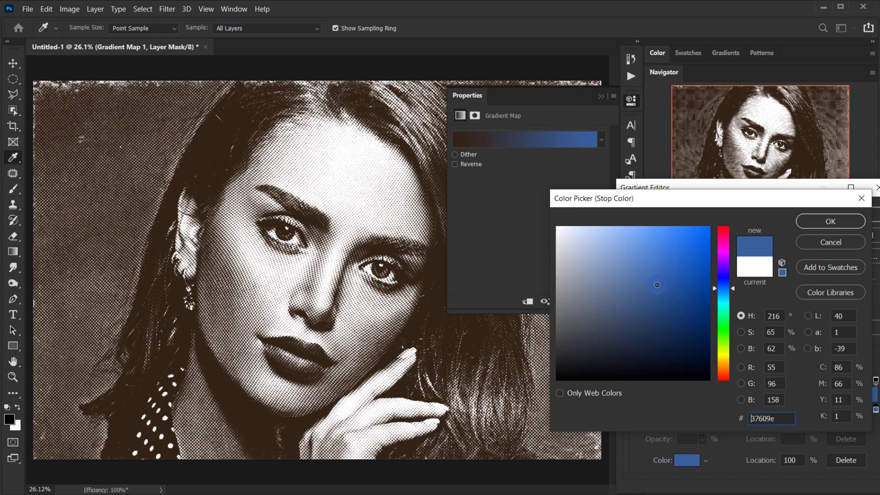
{"action": "left_click_drag", "start_coordinate": [650, 271], "coordinate": [634, 244]}
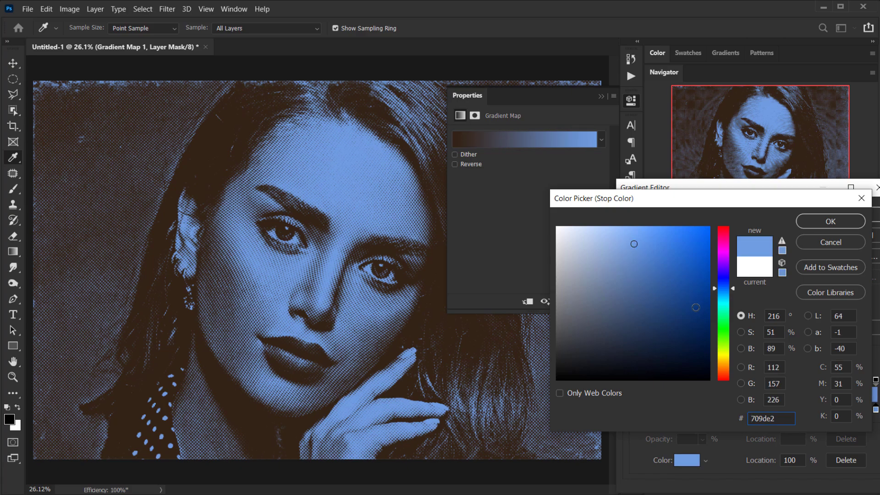
{"action": "left_click", "coordinate": [723, 354]}
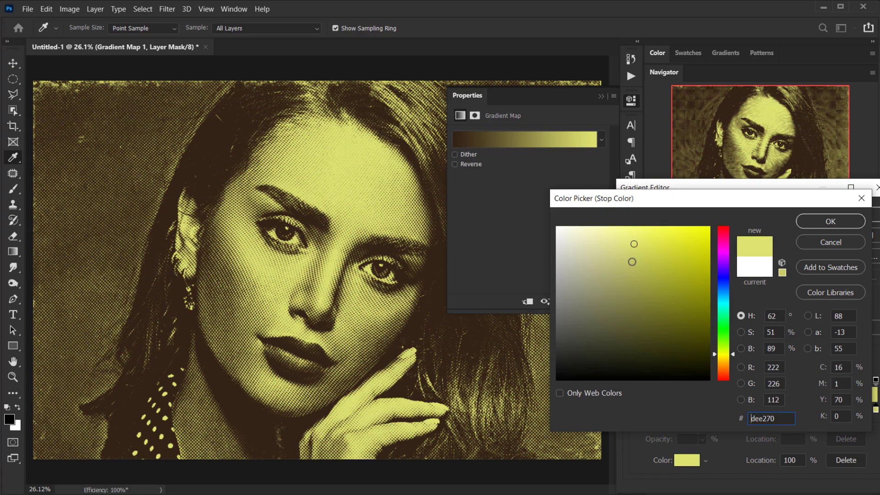
{"action": "left_click", "coordinate": [633, 274]}
{"action": "left_click_drag", "start_coordinate": [632, 274], "coordinate": [606, 289]}
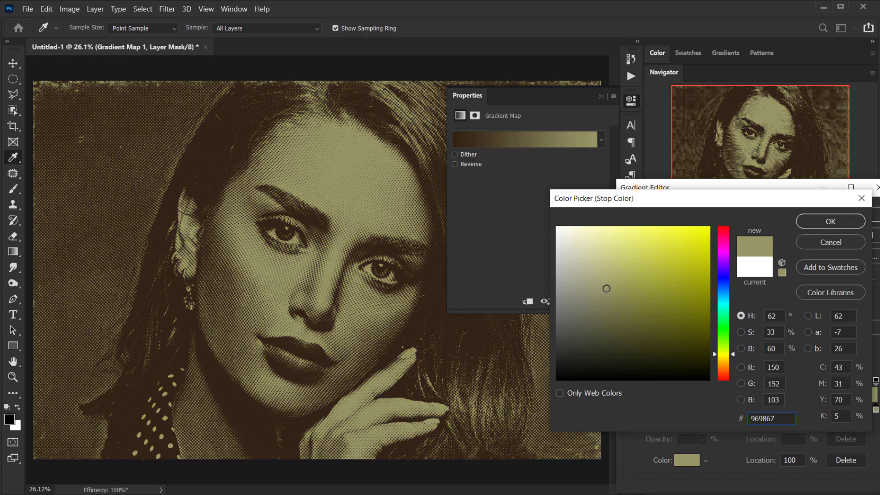
{"action": "left_click", "coordinate": [622, 251]}
{"action": "type", "text": "ccc28b"}
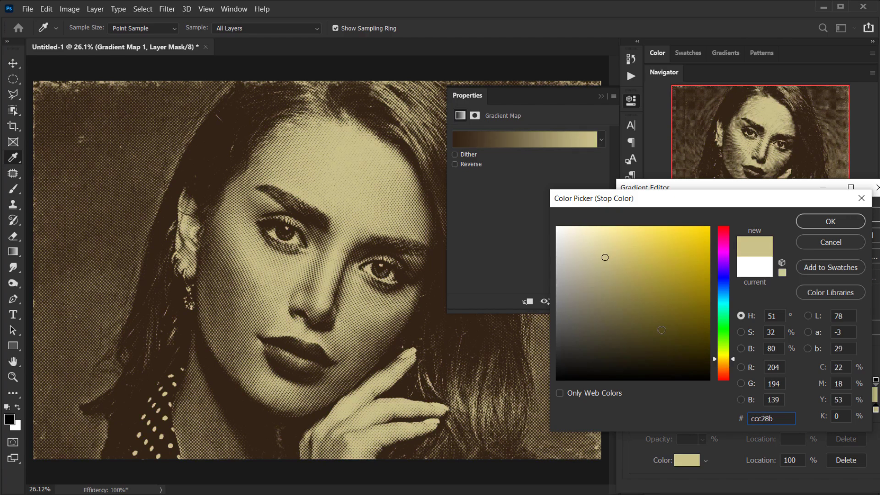
{"action": "mouse_move", "coordinate": [614, 262]}
{"action": "left_mouse_down"}
{"action": "mouse_move", "coordinate": [632, 256]}
{"action": "mouse_move", "coordinate": [613, 262]}
{"action": "mouse_move", "coordinate": [608, 284]}
{"action": "mouse_move", "coordinate": [628, 259]}
{"action": "left_mouse_up"}
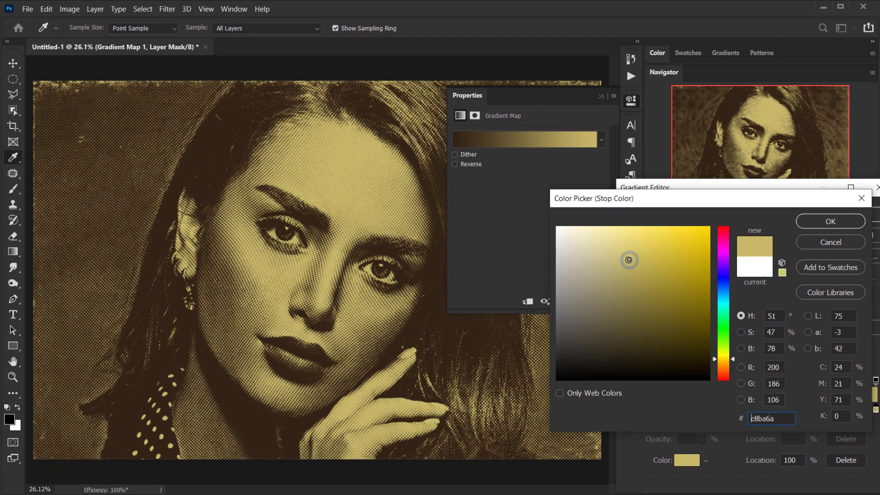
{"action": "left_click", "coordinate": [804, 219]}
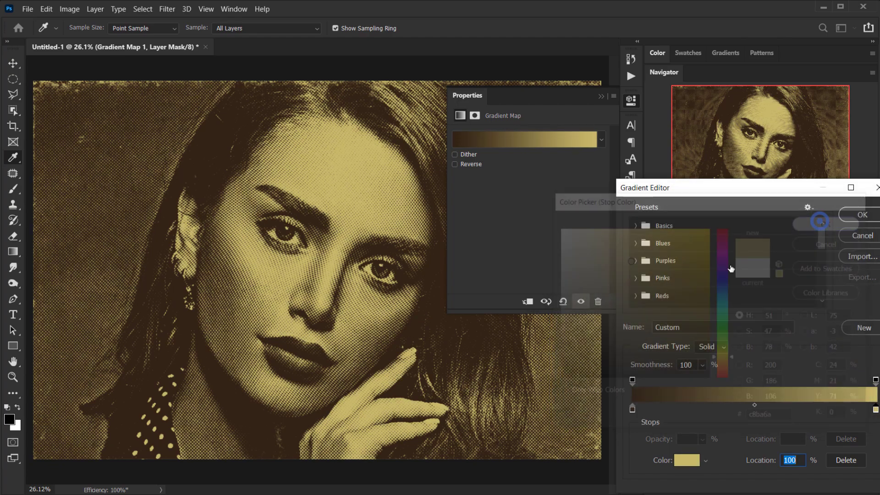
Change the colour of the gradient's dark 0% stop to the reddish brown 522110.
{"action": "double_click", "coordinate": [631, 406]}
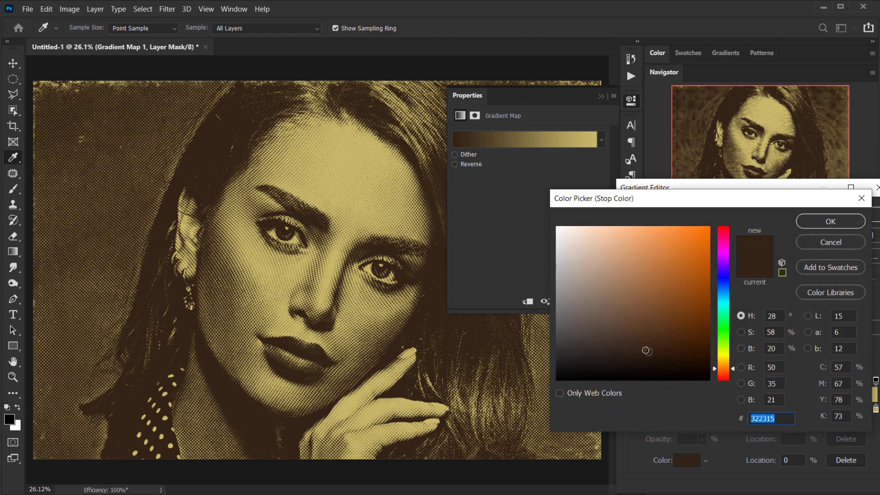
{"action": "left_click_drag", "start_coordinate": [645, 350], "coordinate": [667, 347]}
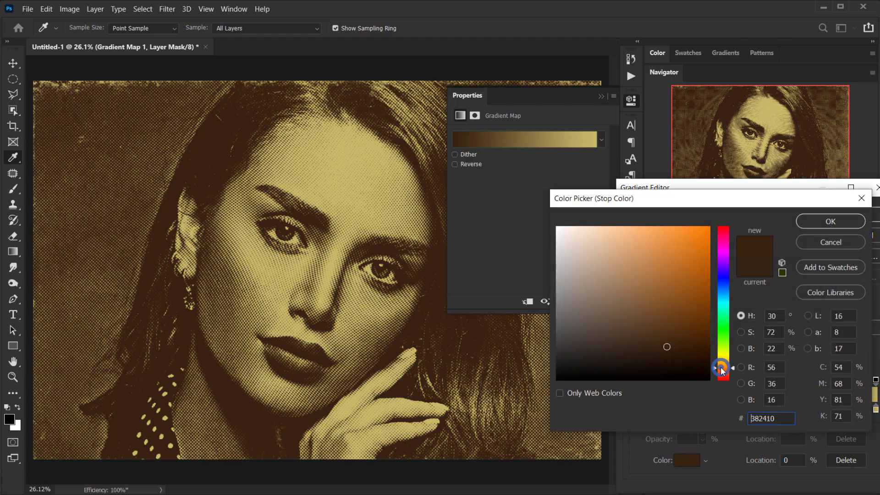
{"action": "left_click_drag", "start_coordinate": [720, 367], "coordinate": [722, 374]}
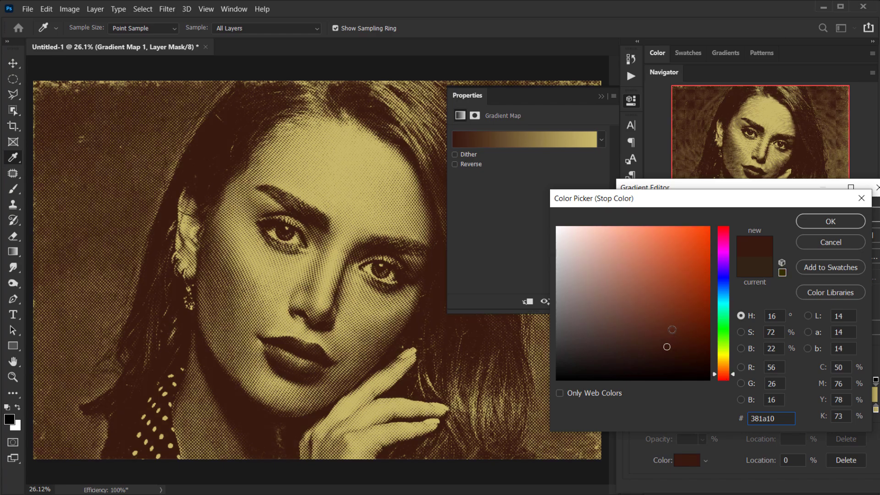
{"action": "left_click_drag", "start_coordinate": [672, 329], "coordinate": [679, 330]}
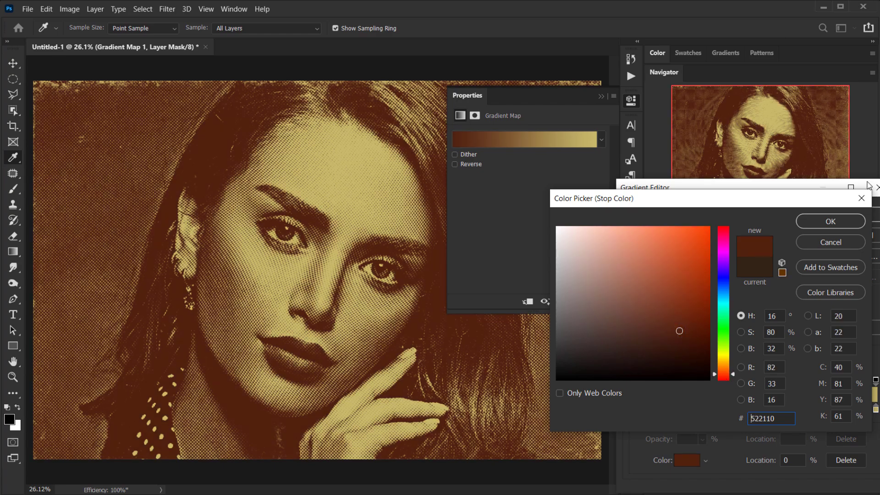
{"action": "left_click", "coordinate": [838, 221]}
Move the gradient's dark stop to 5% and its gold stop to 77%, and apply the gradient.
{"action": "left_click", "coordinate": [598, 96]}
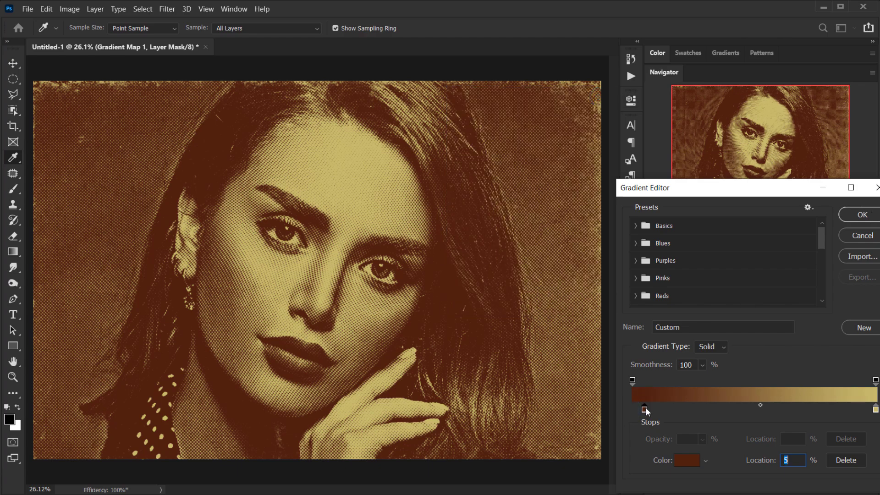
{"action": "left_click_drag", "start_coordinate": [873, 409], "coordinate": [821, 410]}
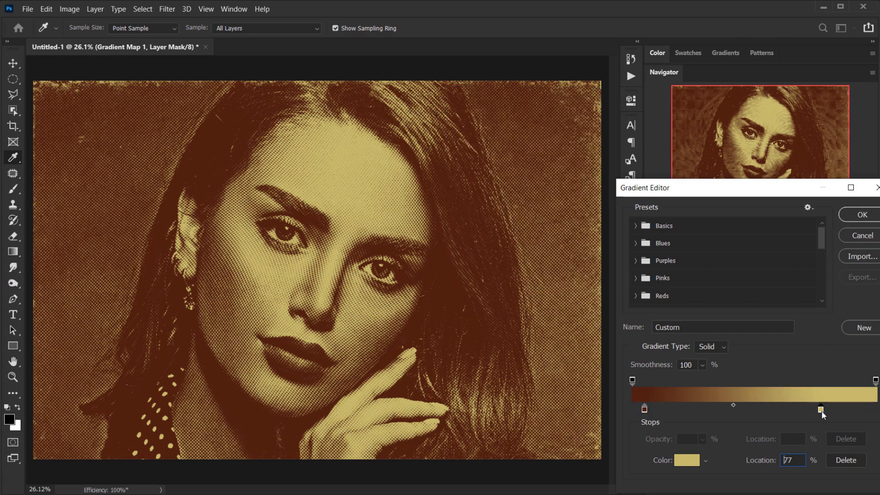
{"action": "key", "text": "Return"}
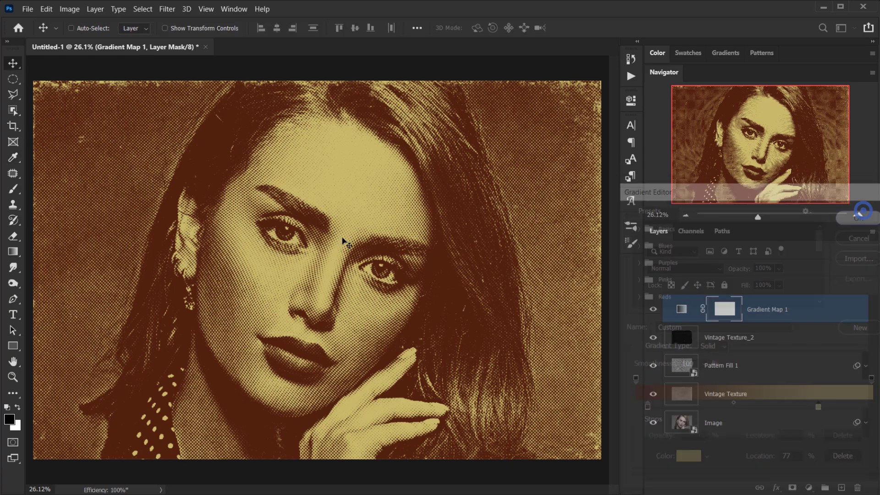
Lower the opacity of the Gradient Map 1 layer to 40%.
{"action": "scroll", "coordinate": [335, 254], "scroll_direction": "down", "scroll_amount": 2}
{"action": "scroll", "coordinate": [325, 283], "scroll_direction": "up", "scroll_amount": 2}
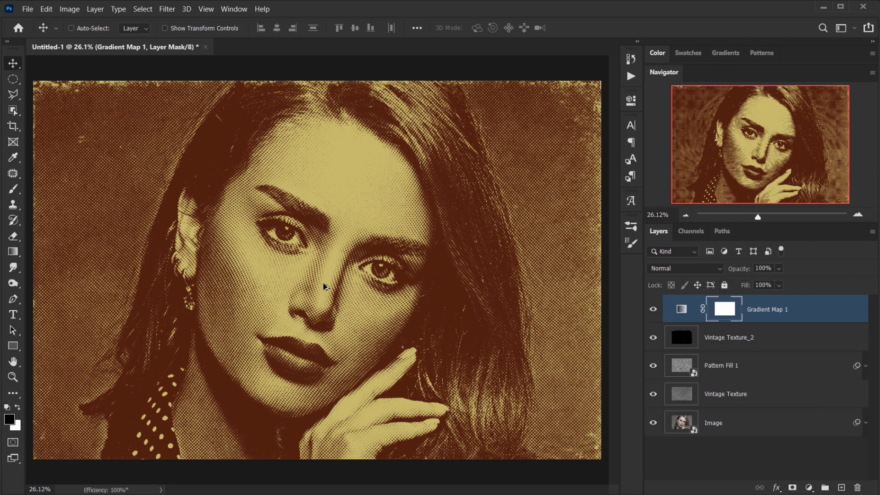
{"action": "left_click_drag", "start_coordinate": [746, 268], "coordinate": [688, 275]}
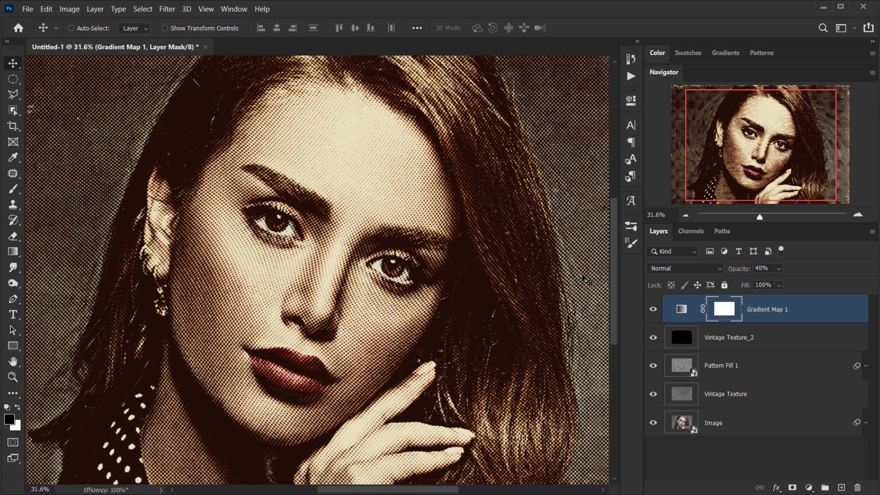
{"action": "scroll", "coordinate": [295, 315], "scroll_direction": "down", "scroll_amount": 3}
{"action": "scroll", "coordinate": [296, 315], "scroll_direction": "up", "scroll_amount": 2}
{"action": "scroll", "coordinate": [295, 315], "scroll_direction": "up", "scroll_amount": 1}
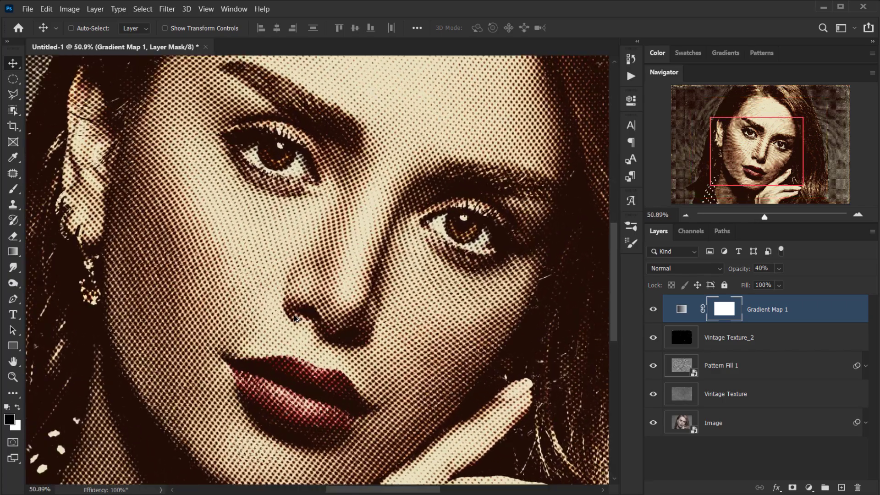
{"action": "scroll", "coordinate": [330, 321], "scroll_direction": "down", "scroll_amount": 4}
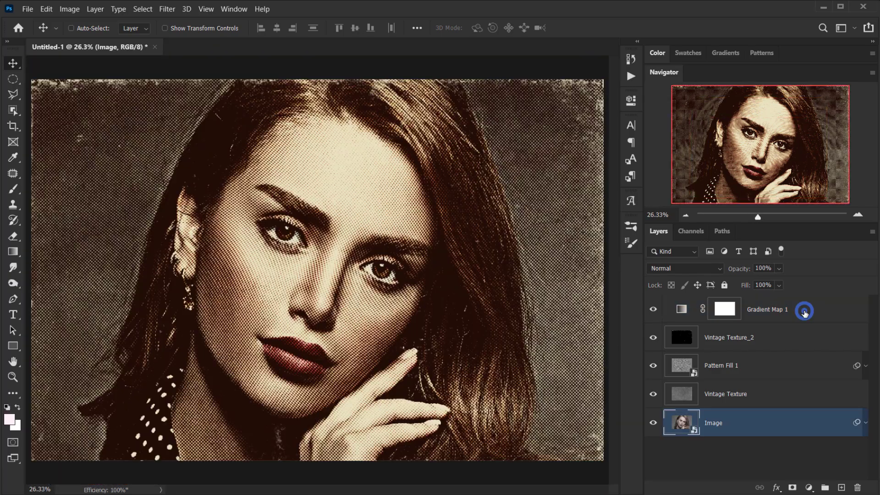
Select the Gradient Map 1 layer and toggle its visibility off and on to compare the colouring.
{"action": "left_click", "coordinate": [805, 311]}
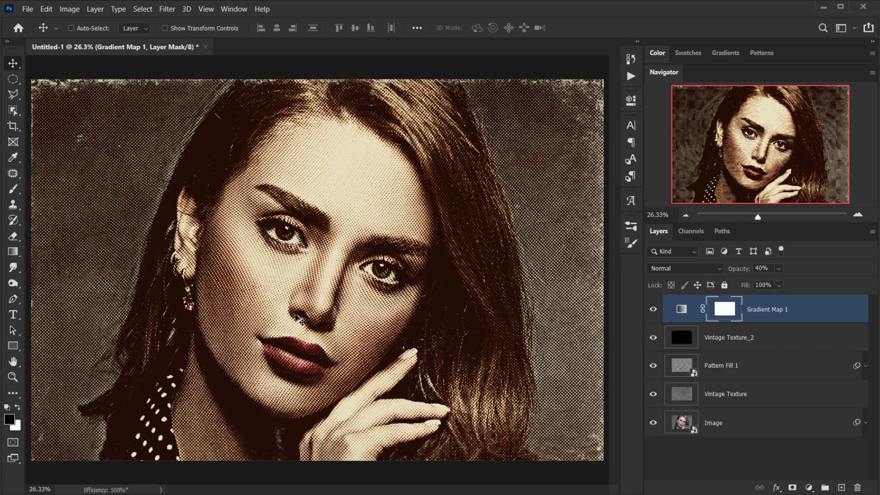
{"action": "scroll", "coordinate": [321, 315], "scroll_direction": "up", "scroll_amount": 3}
{"action": "scroll", "coordinate": [321, 314], "scroll_direction": "down", "scroll_amount": 2}
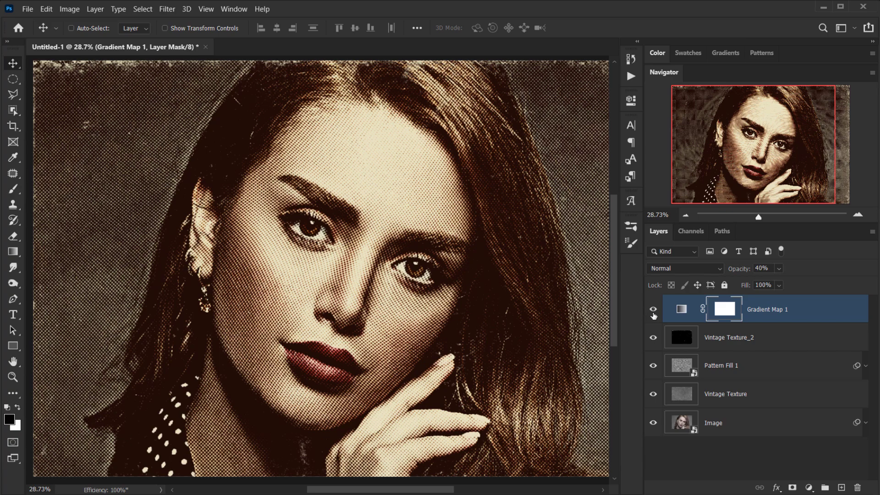
{"action": "left_click", "coordinate": [653, 309]}
{"action": "left_click", "coordinate": [653, 310]}
{"action": "scroll", "coordinate": [403, 289], "scroll_direction": "down", "scroll_amount": 2}
{"action": "scroll", "coordinate": [403, 288], "scroll_direction": "up", "scroll_amount": 2}
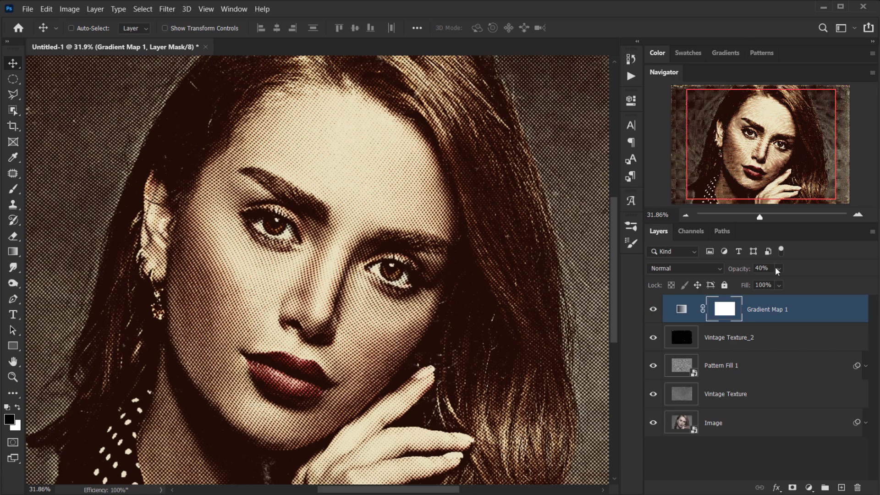
Set the opacity of the Gradient Map 1 layer to 31% and preview the artwork without the interface.
{"action": "left_click_drag", "start_coordinate": [744, 270], "coordinate": [737, 271]}
{"action": "scroll", "coordinate": [408, 297], "scroll_direction": "down", "scroll_amount": 2}
{"action": "scroll", "coordinate": [414, 297], "scroll_direction": "up", "scroll_amount": 1}
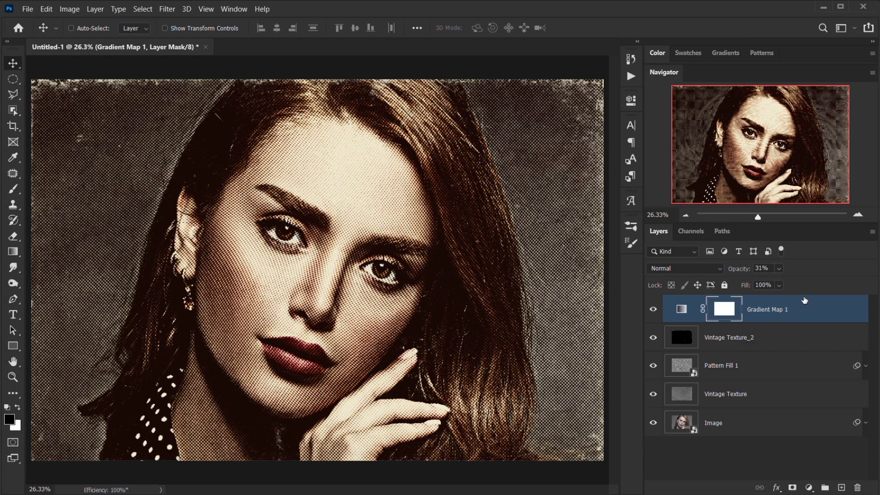
{"action": "key", "text": "Tab"}
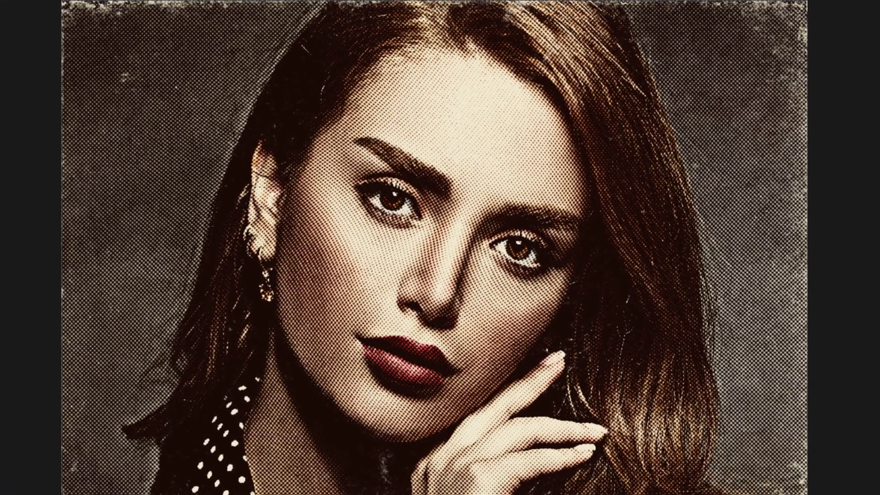